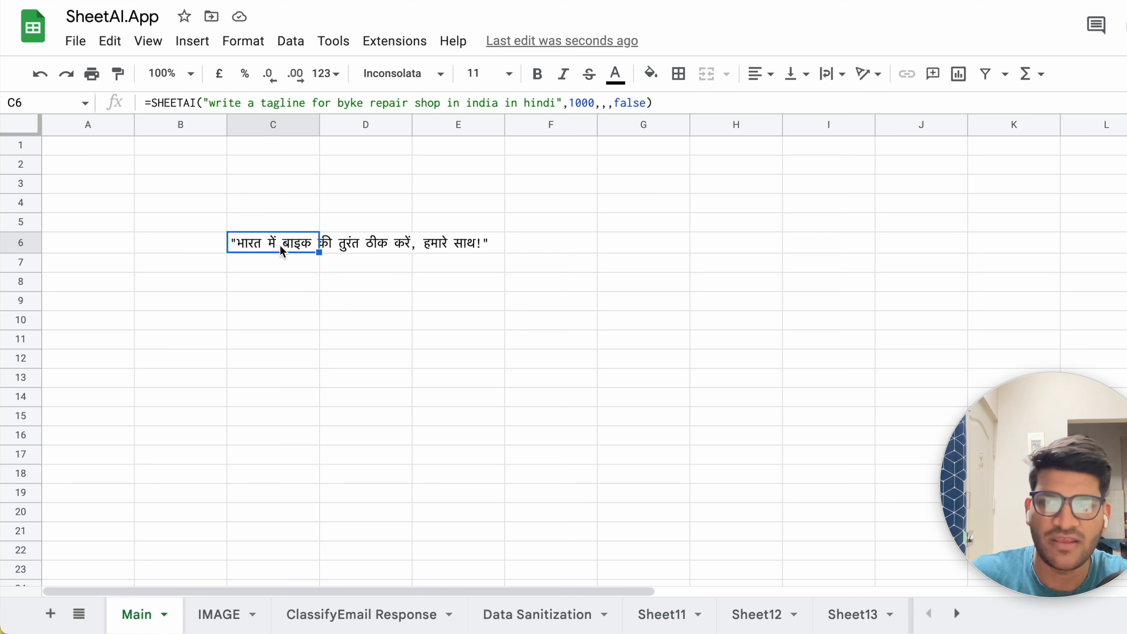
# Remove the false cache argument from the SHEETAI formula in C6, keeping 1000 as response token, and fill it down to C12
pyautogui.click(288, 247)
pyautogui.doubleClick(288, 247)
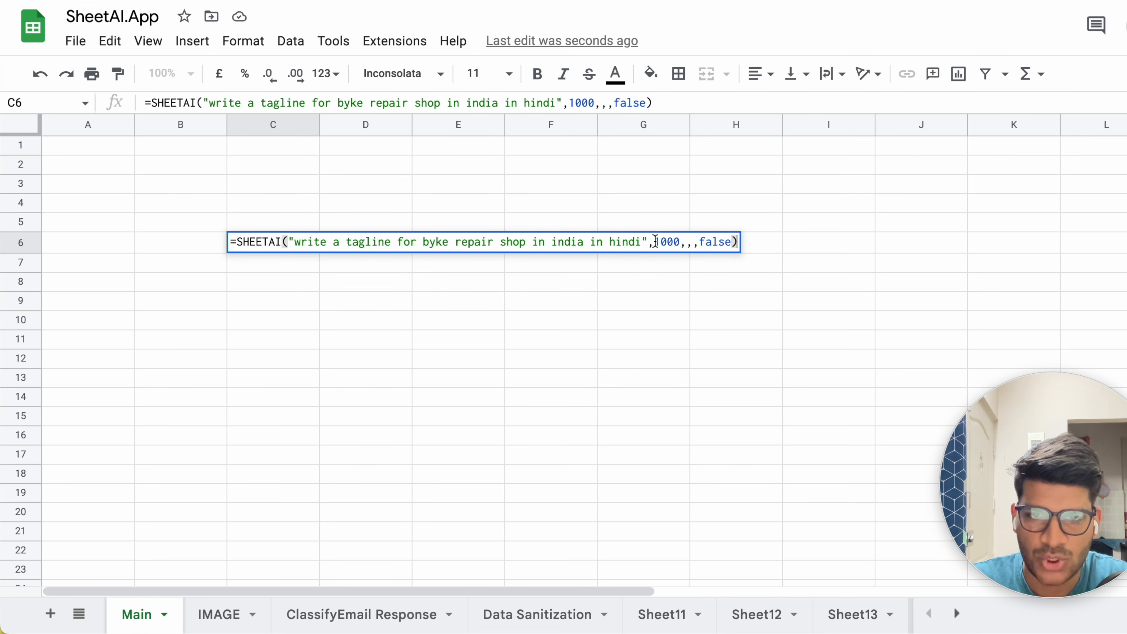
pyautogui.doubleClick(716, 243)
pyautogui.press('BackSpace')
pyautogui.press('BackSpace')
pyautogui.press('BackSpace')
pyautogui.press('BackSpace')
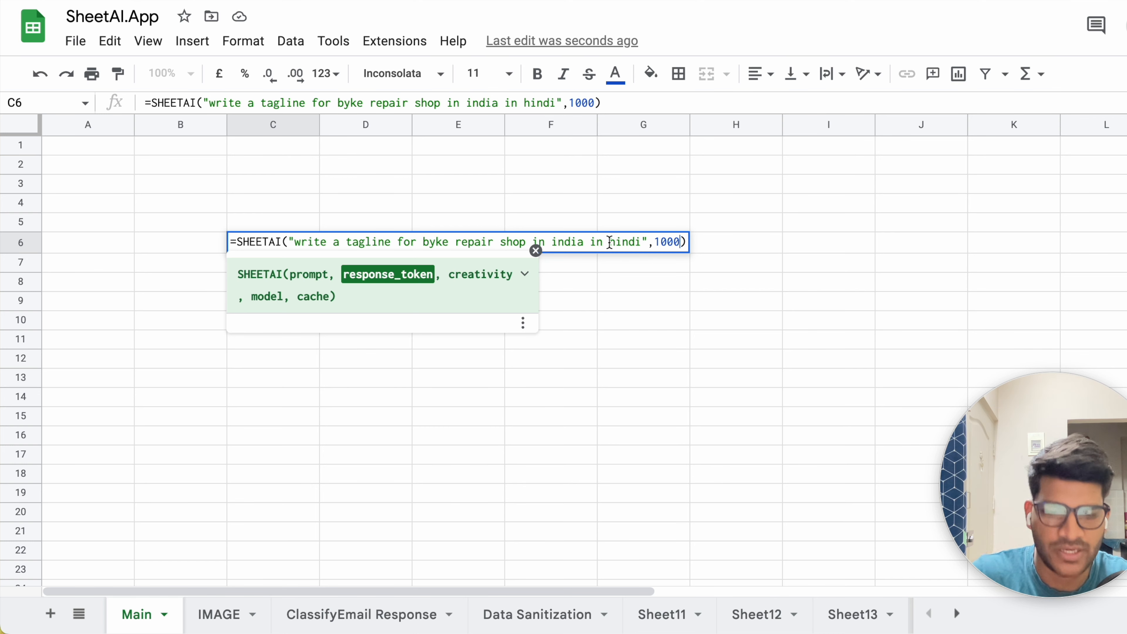
pyautogui.press('Return')
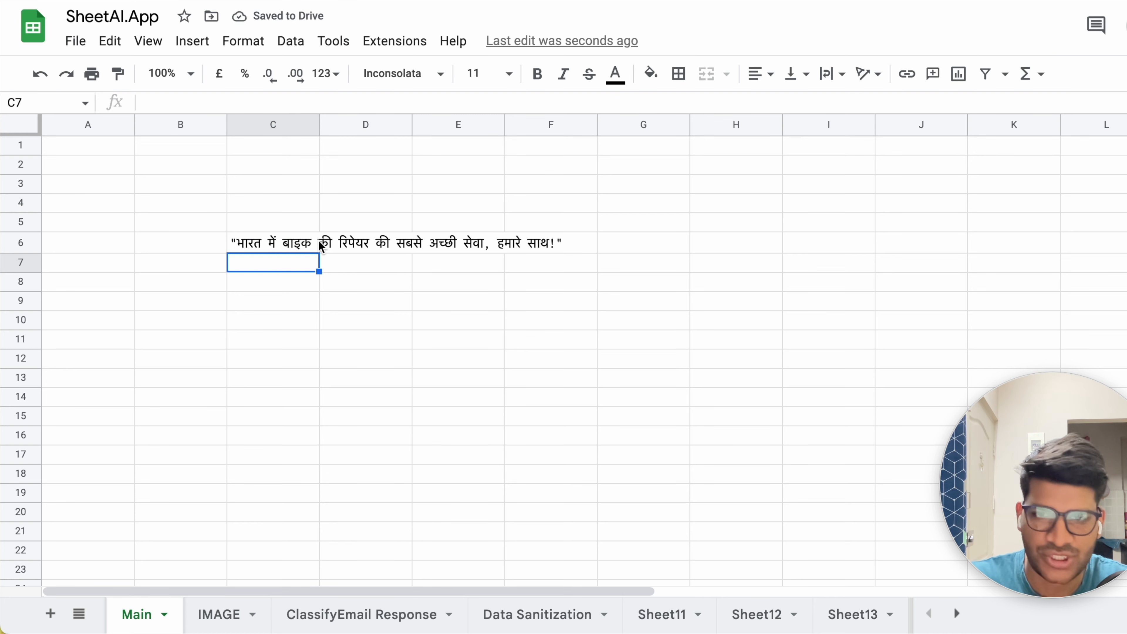
pyautogui.click(297, 247)
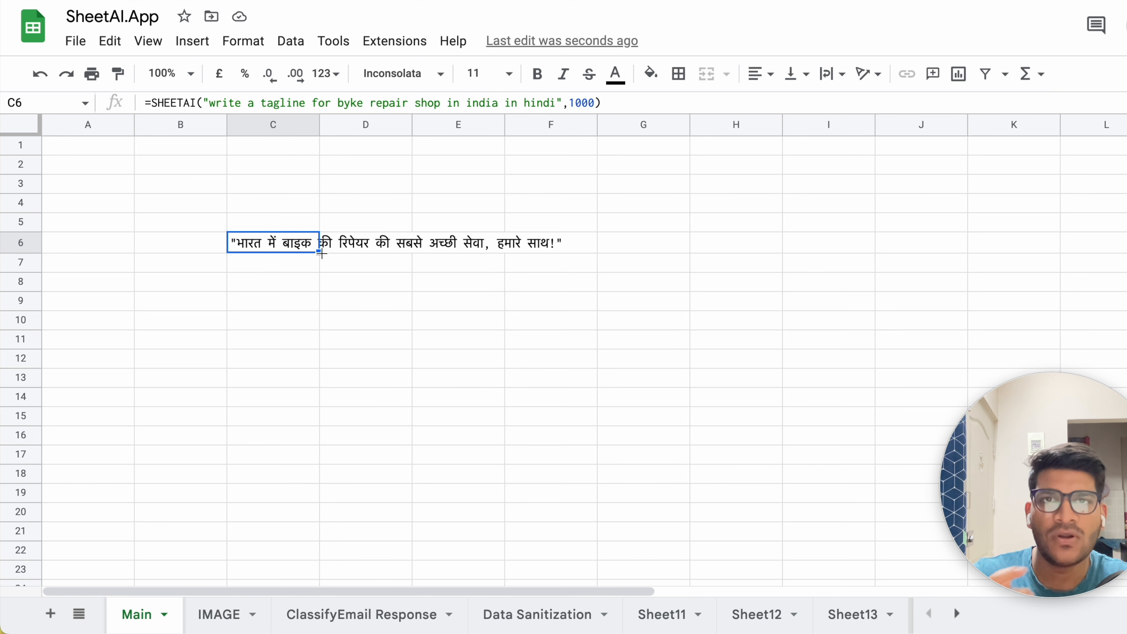
pyautogui.moveTo(319, 252); pyautogui.dragTo(317, 368)
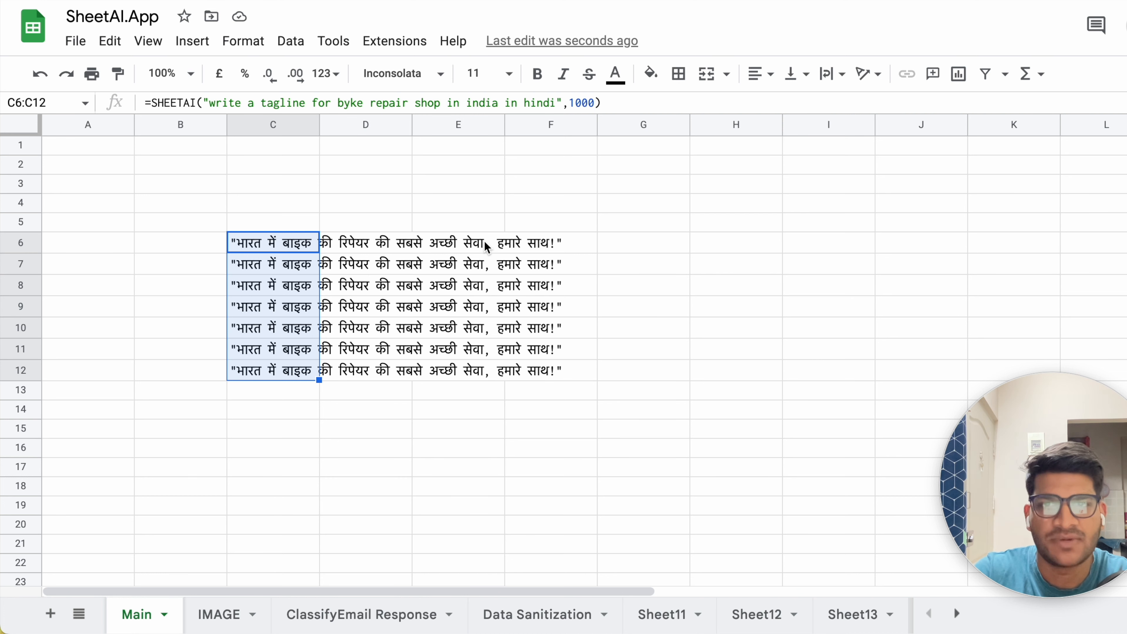
# Set the cache argument of the SHEETAI formula in C6 to false, with creativity and model blank, and fill it down to C12
pyautogui.press('F2')
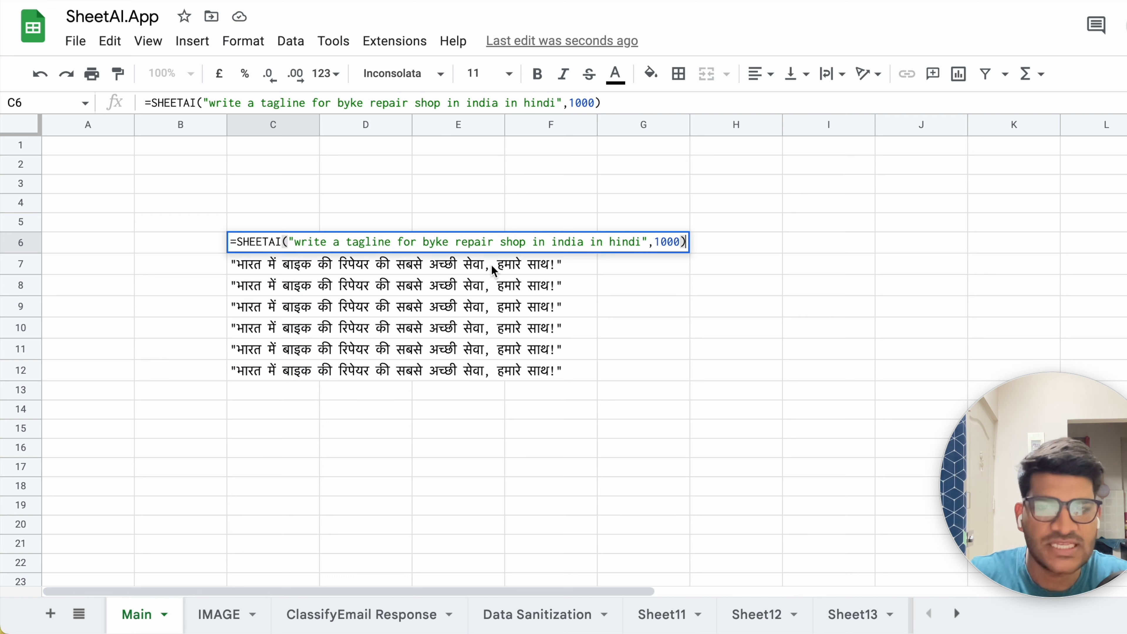
pyautogui.click(677, 243)
pyautogui.write(',,,')
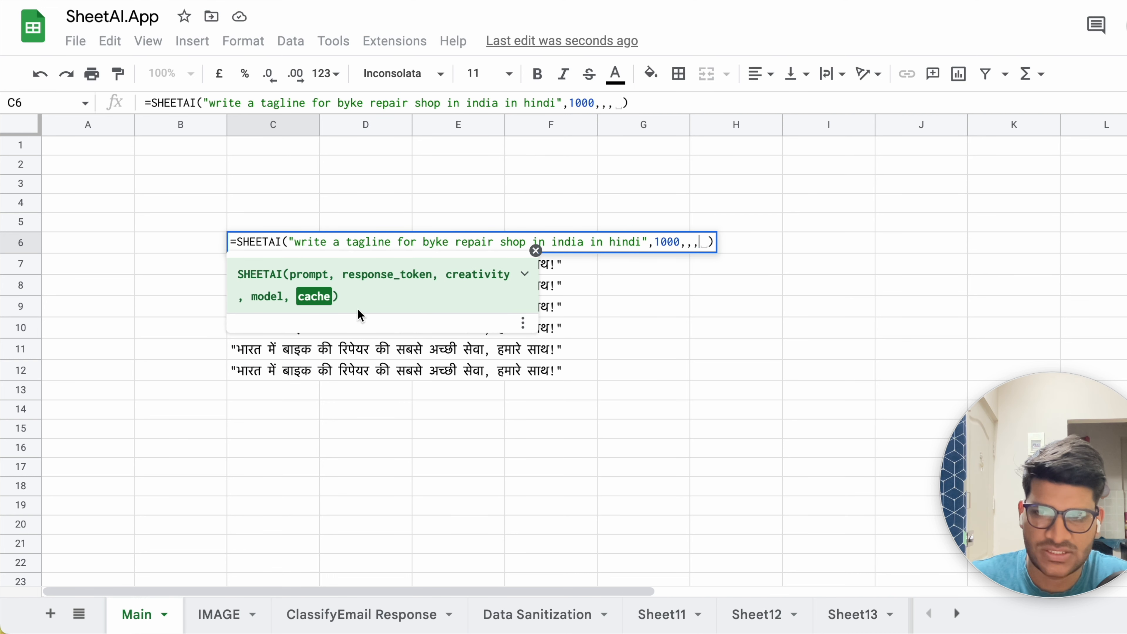
pyautogui.press('BackSpace')
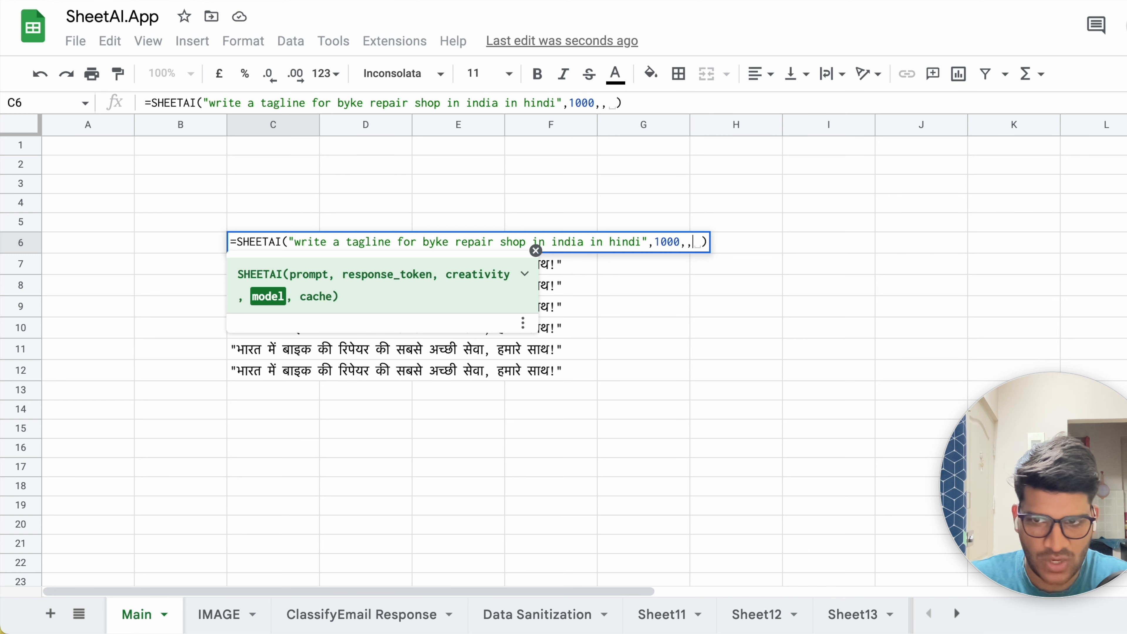
pyautogui.write(',')
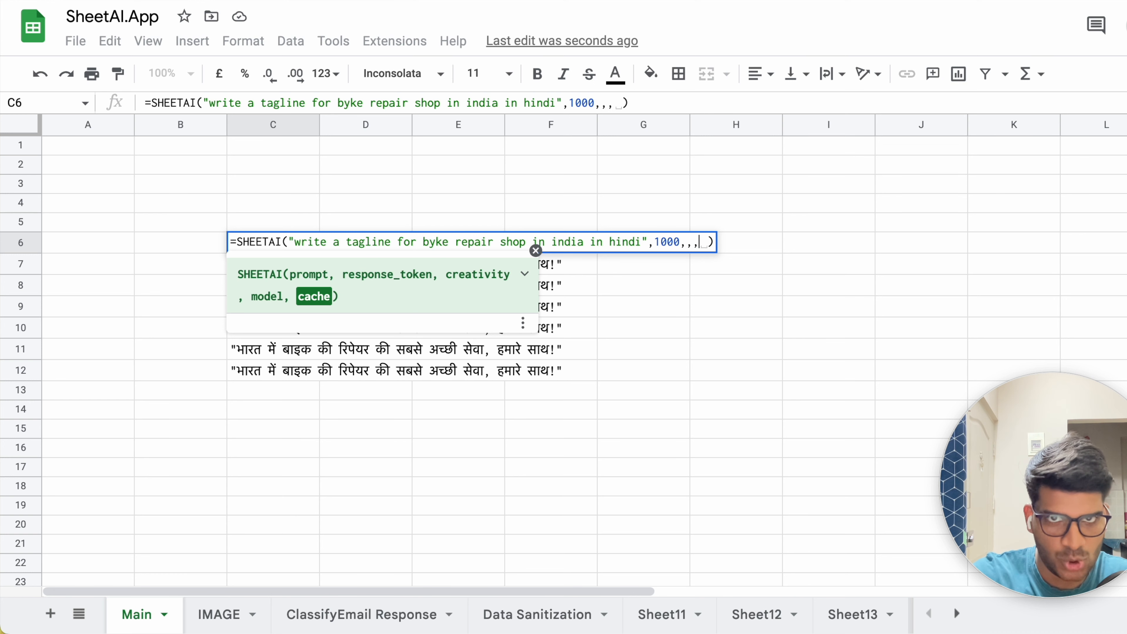
pyautogui.press('BackSpace')
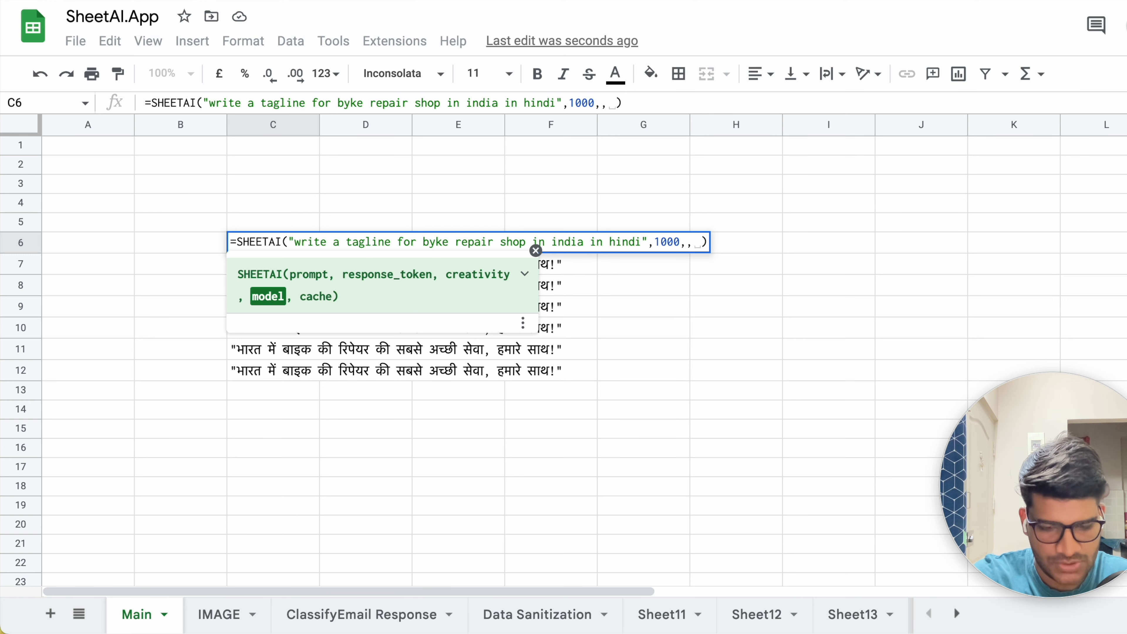
pyautogui.write(',')
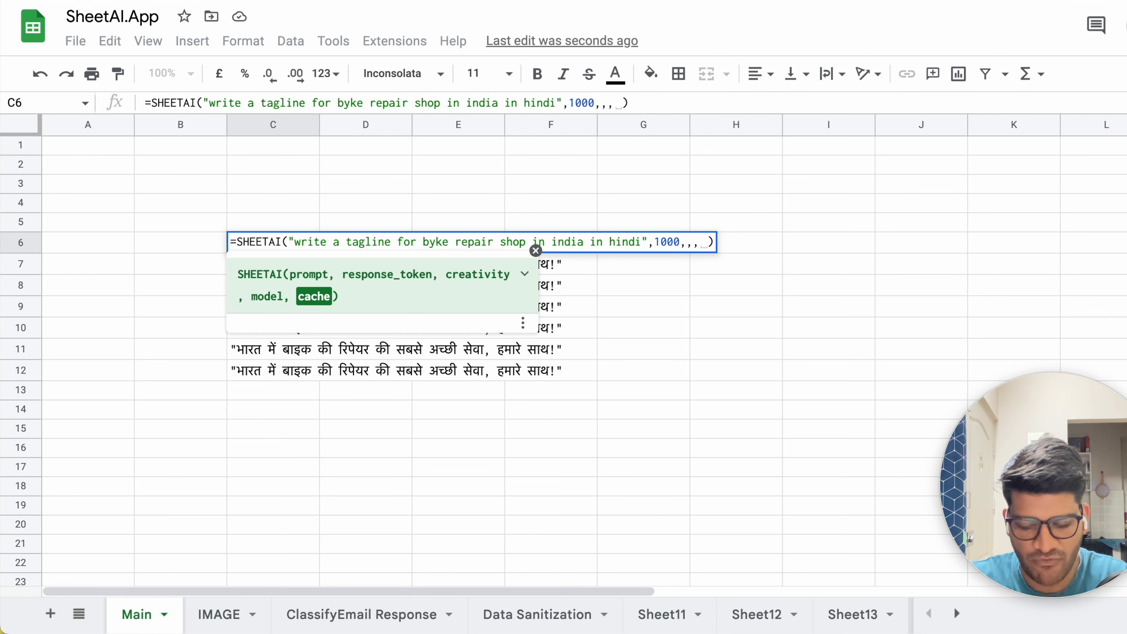
pyautogui.write('false')
pyautogui.press('Return')
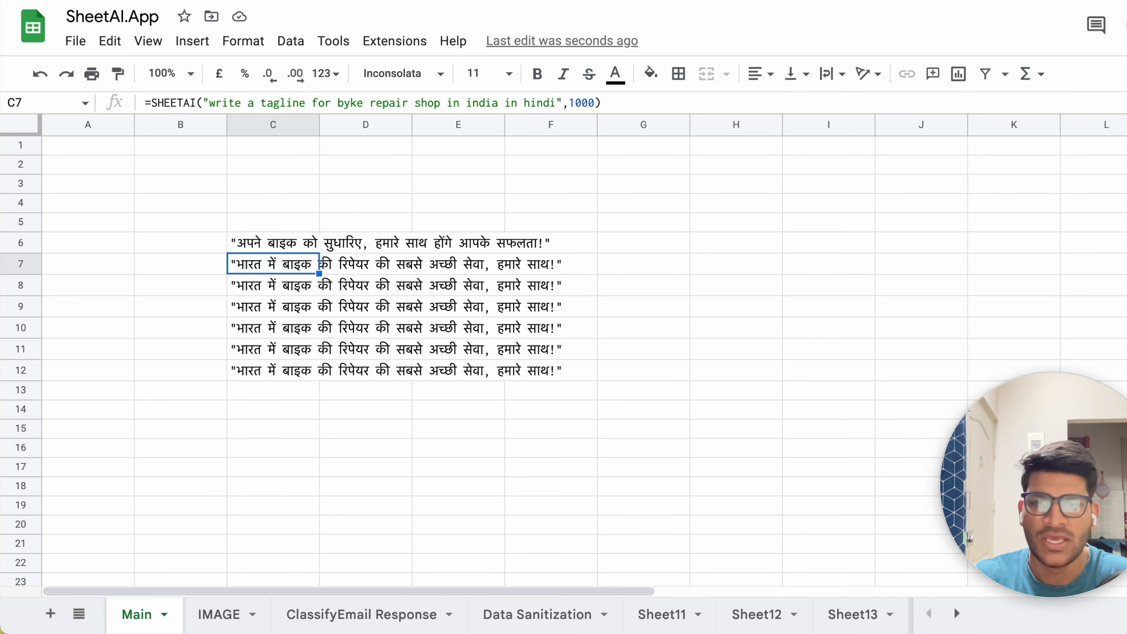
pyautogui.click(275, 244)
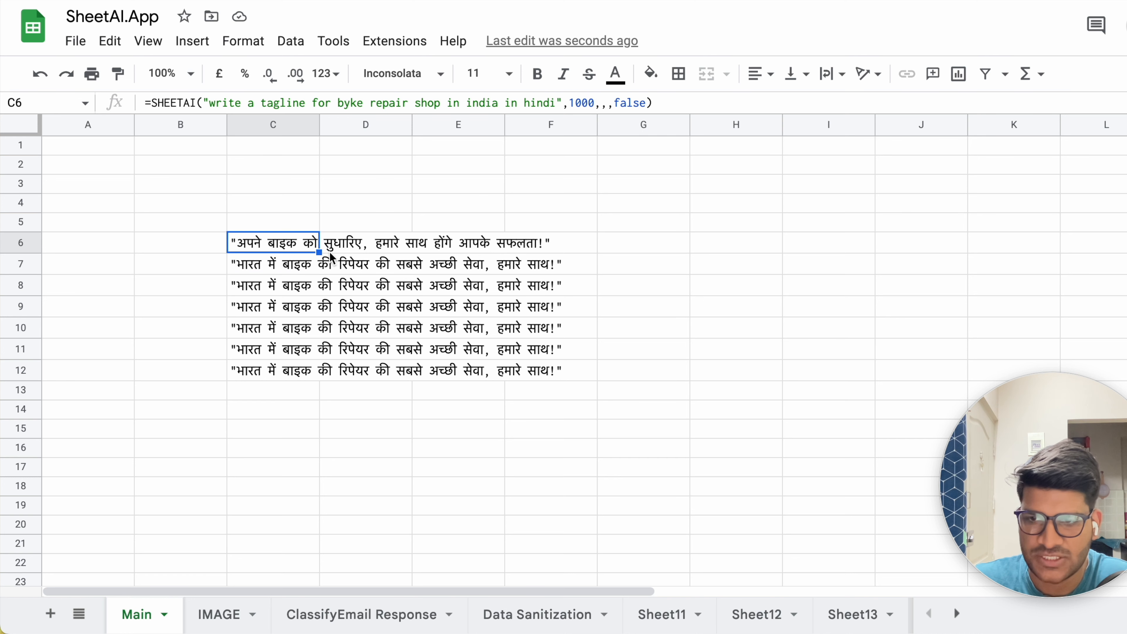
pyautogui.moveTo(319, 251); pyautogui.dragTo(319, 378)
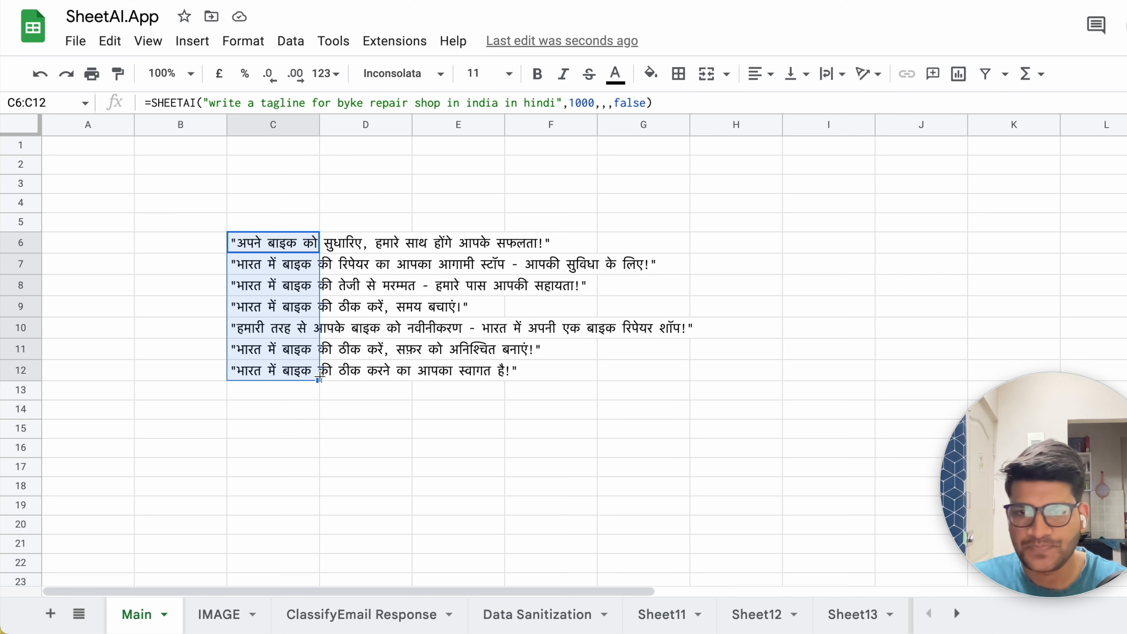
# Switch to the cost-cutting checklist page and mark the SheetAI Cache Feature item as done
pyautogui.click(577, 368)
pyautogui.moveTo(215, 189); pyautogui.dragTo(650, 433)
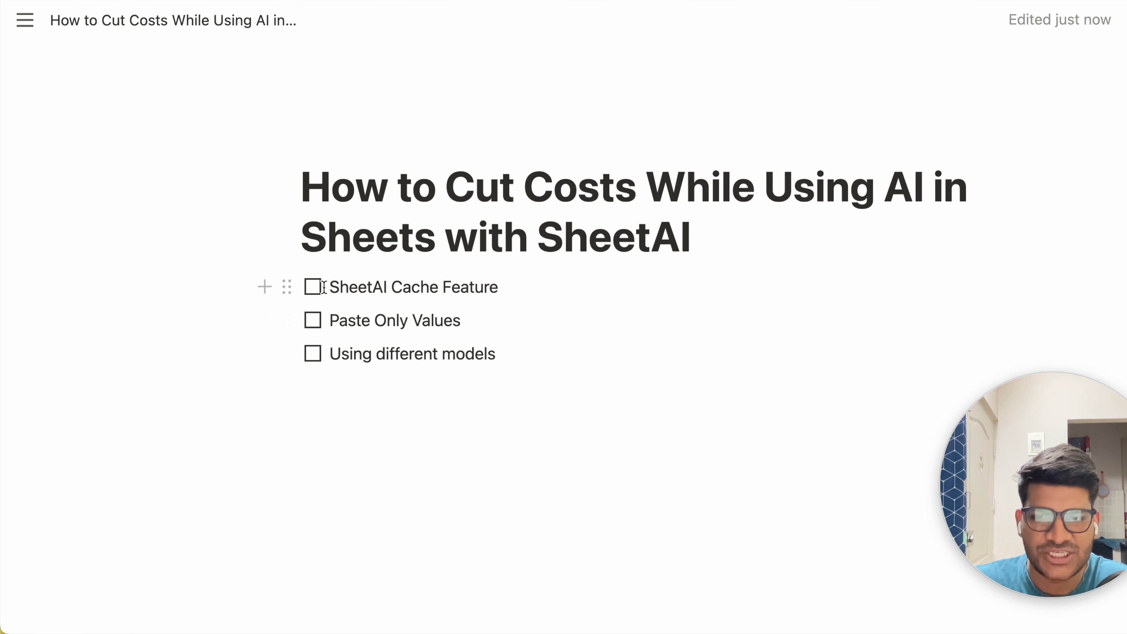
pyautogui.click(312, 288)
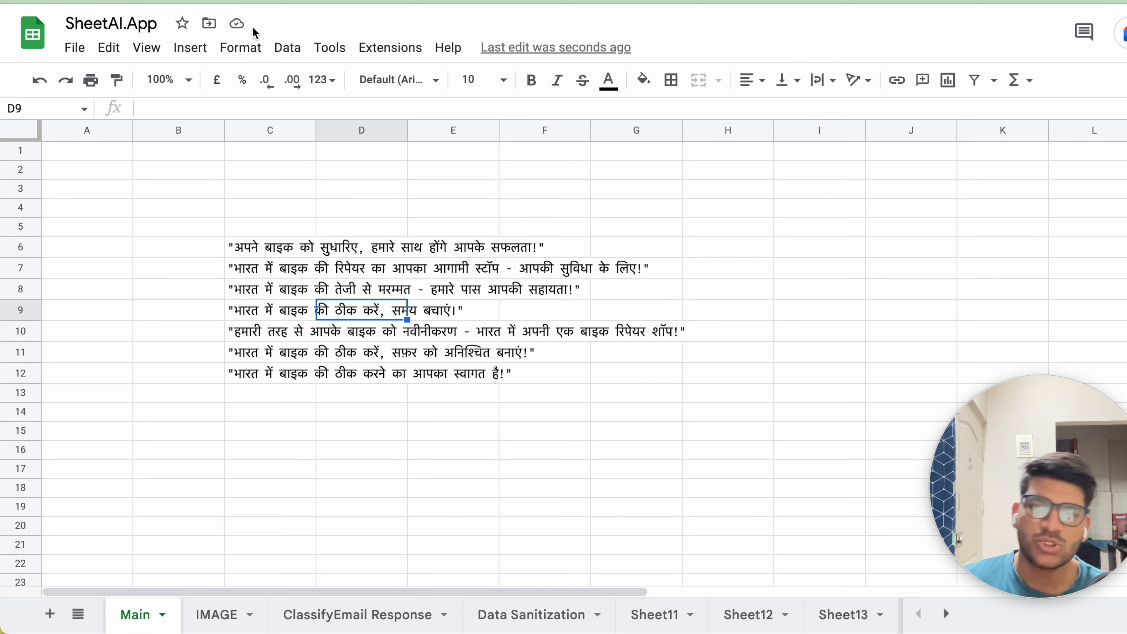
# In the SheetAI.App spreadsheet, copy the range C6:F13 and paste it back in place as values only
pyautogui.click(384, 214)
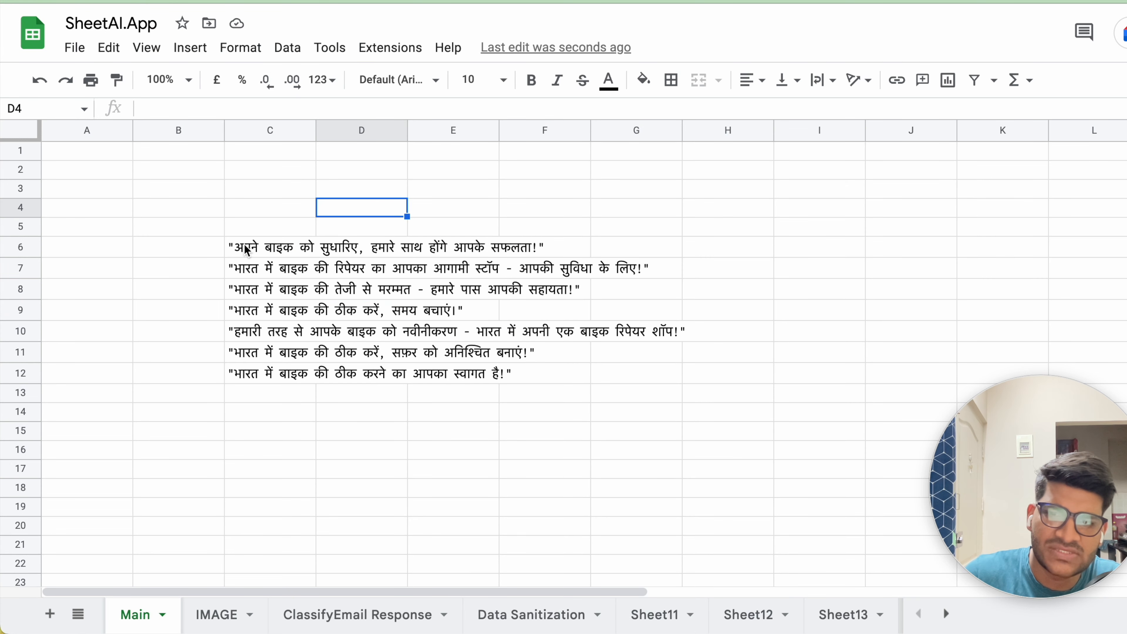
pyautogui.moveTo(246, 248); pyautogui.dragTo(670, 471)
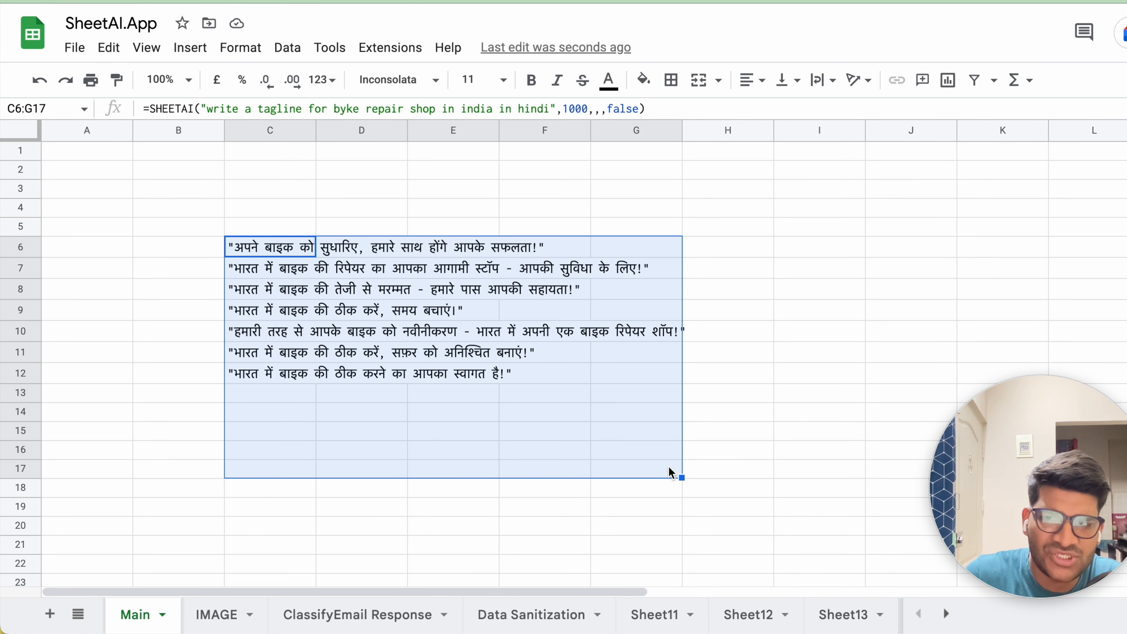
pyautogui.click(621, 451)
pyautogui.moveTo(256, 248); pyautogui.dragTo(576, 393)
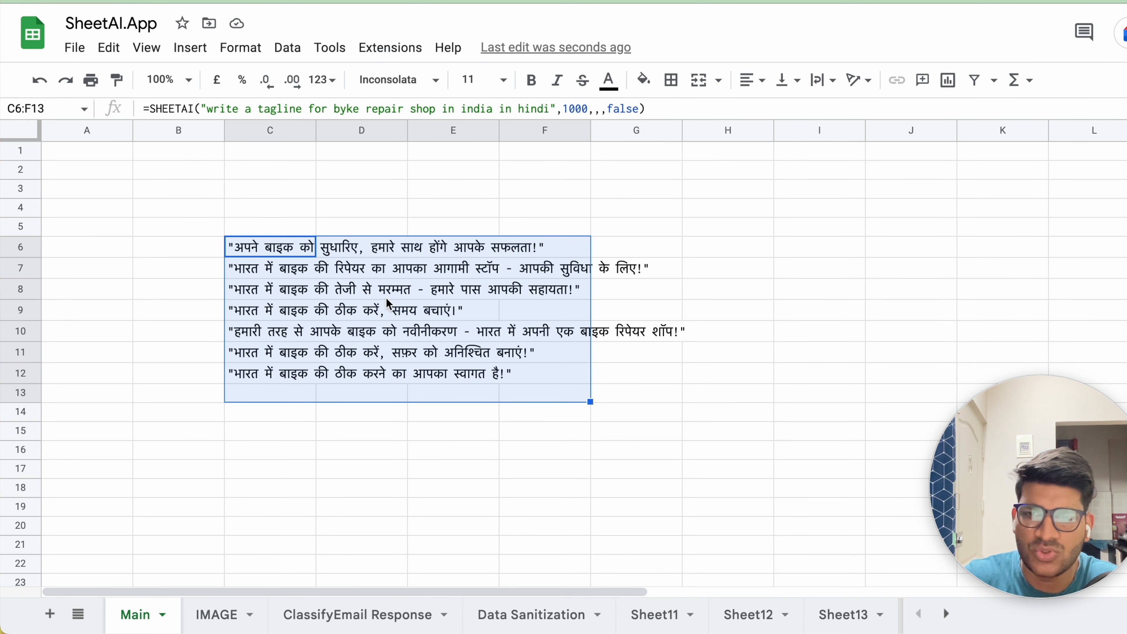
pyautogui.rightClick(349, 252)
pyautogui.click(443, 172)
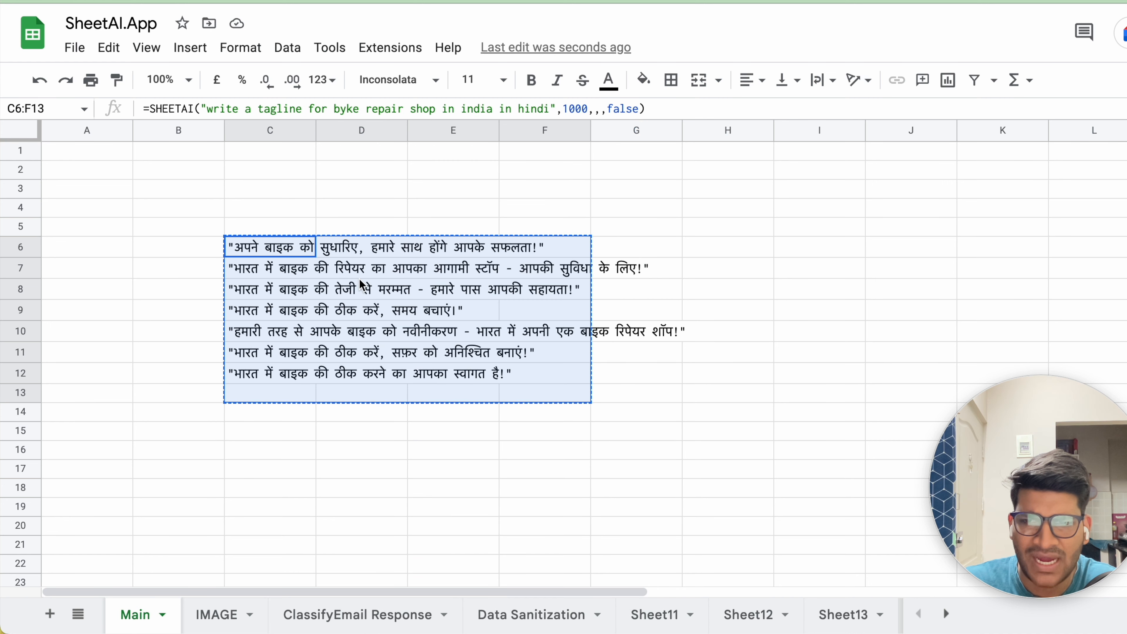
pyautogui.rightClick(360, 302)
pyautogui.click(405, 183)
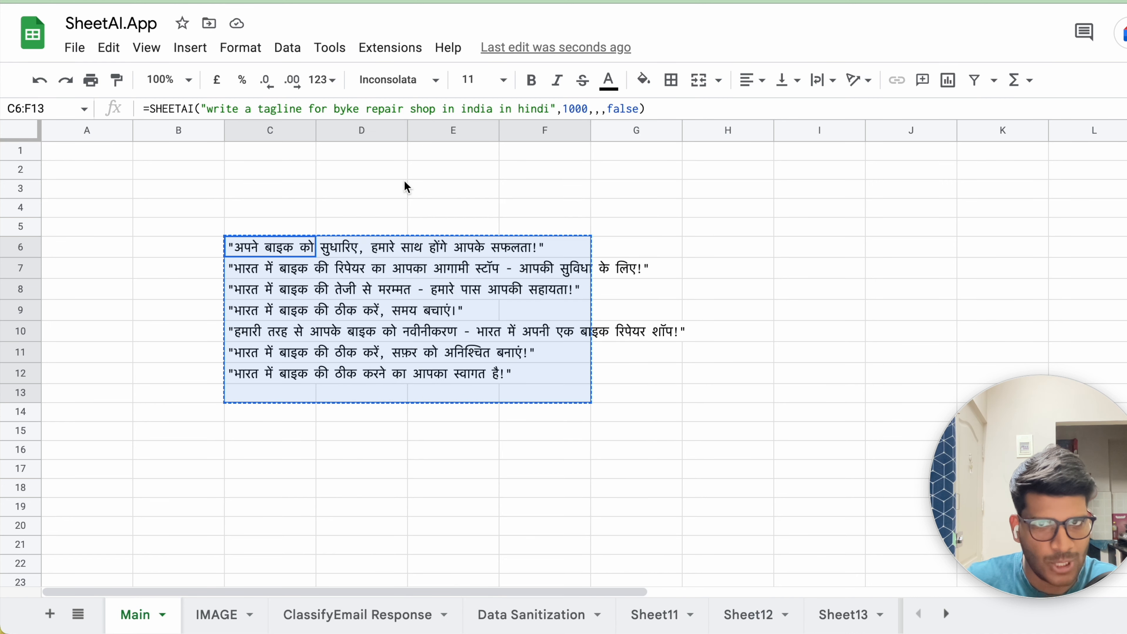
pyautogui.rightClick(398, 267)
pyautogui.moveTo(459, 240)
pyautogui.click(762, 243)
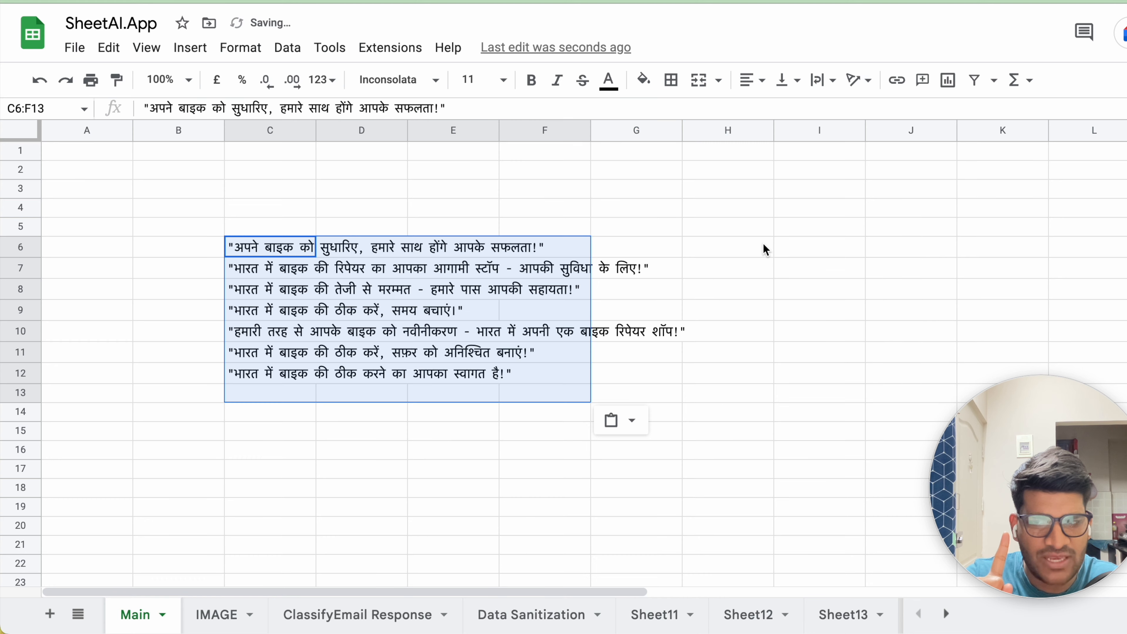
# Inspect the contents of the tagline cells in column C down to C12 for remaining formulas
pyautogui.click(515, 254)
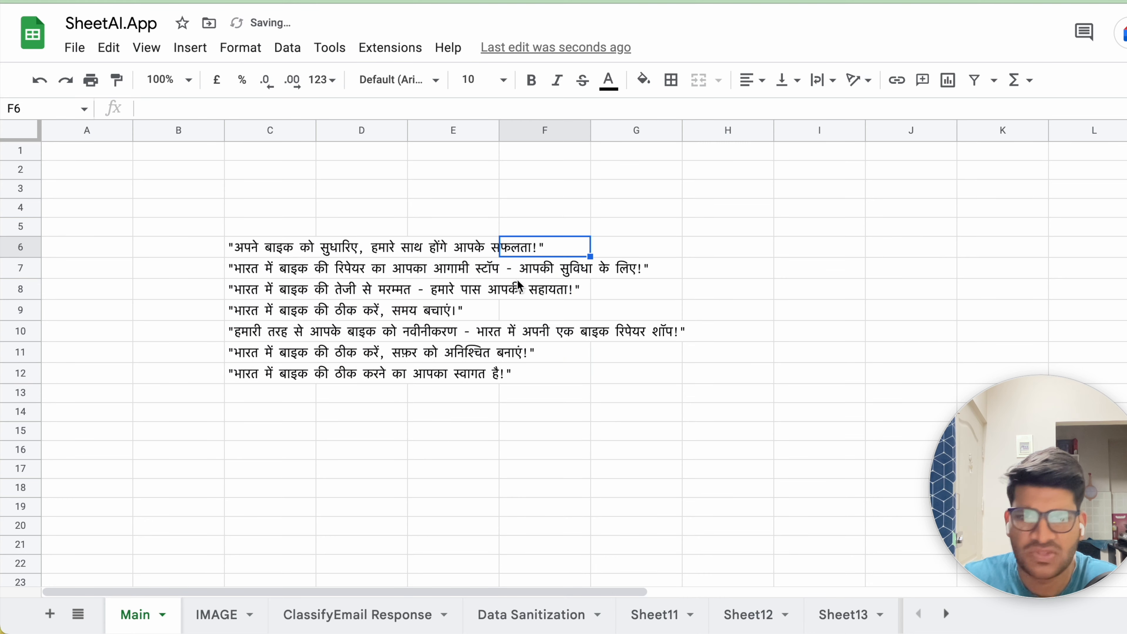
pyautogui.click(373, 272)
pyautogui.click(372, 293)
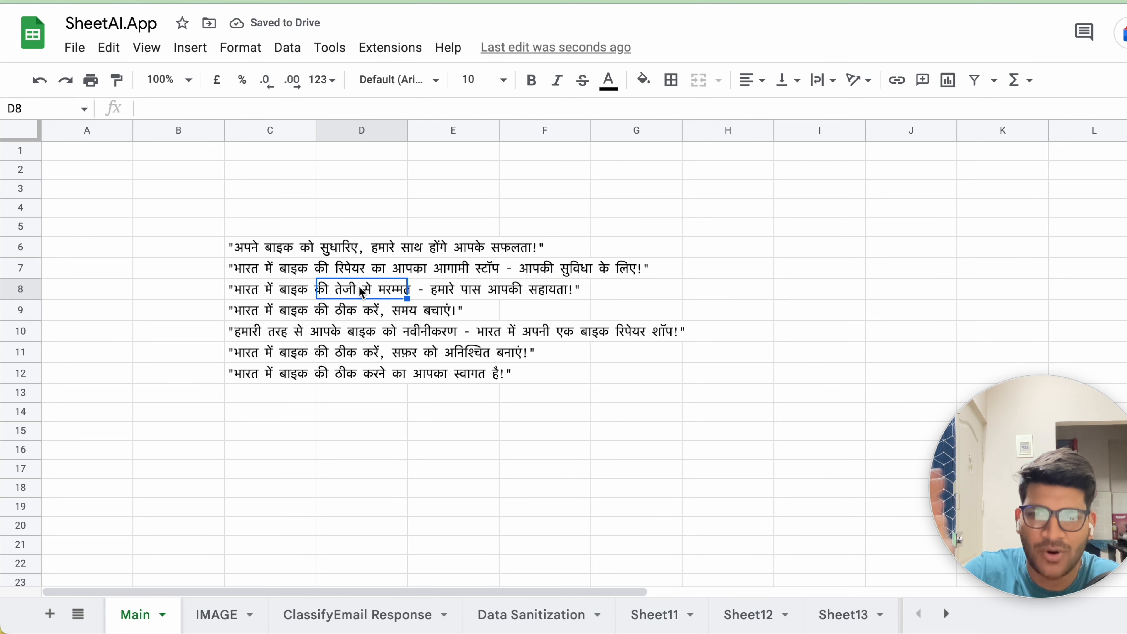
pyautogui.click(294, 294)
pyautogui.click(296, 317)
pyautogui.click(298, 374)
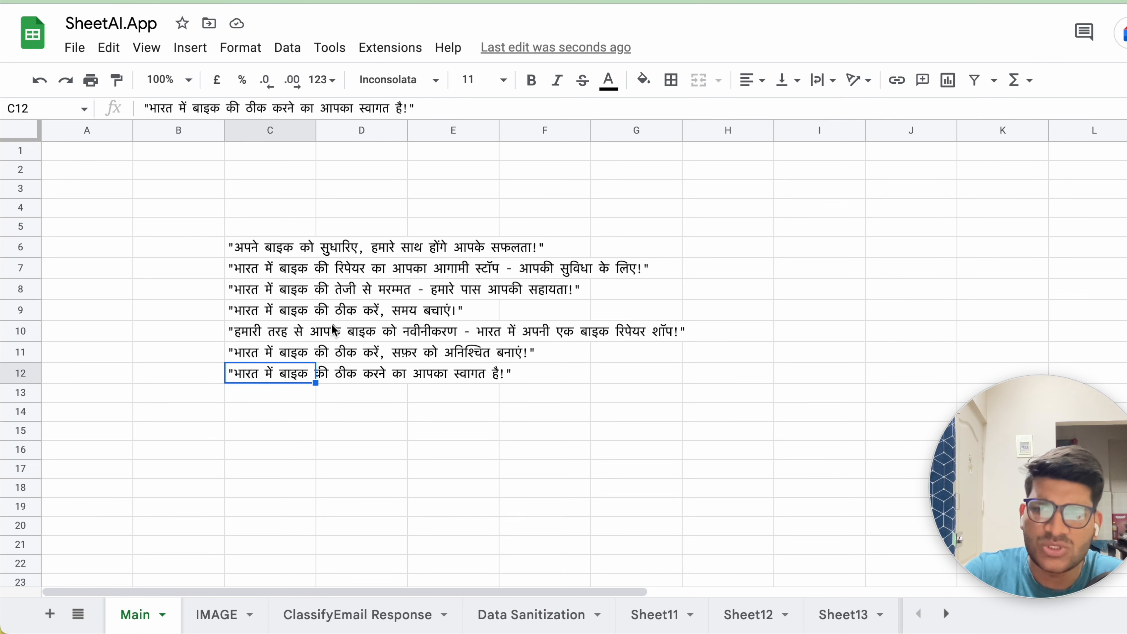
# Copy the range C7:F14 and view the special paste options, including Values only, without pasting
pyautogui.click(382, 448)
pyautogui.click(262, 273)
pyautogui.keyDown('shift'); pyautogui.click(546, 411); pyautogui.keyUp('shift')
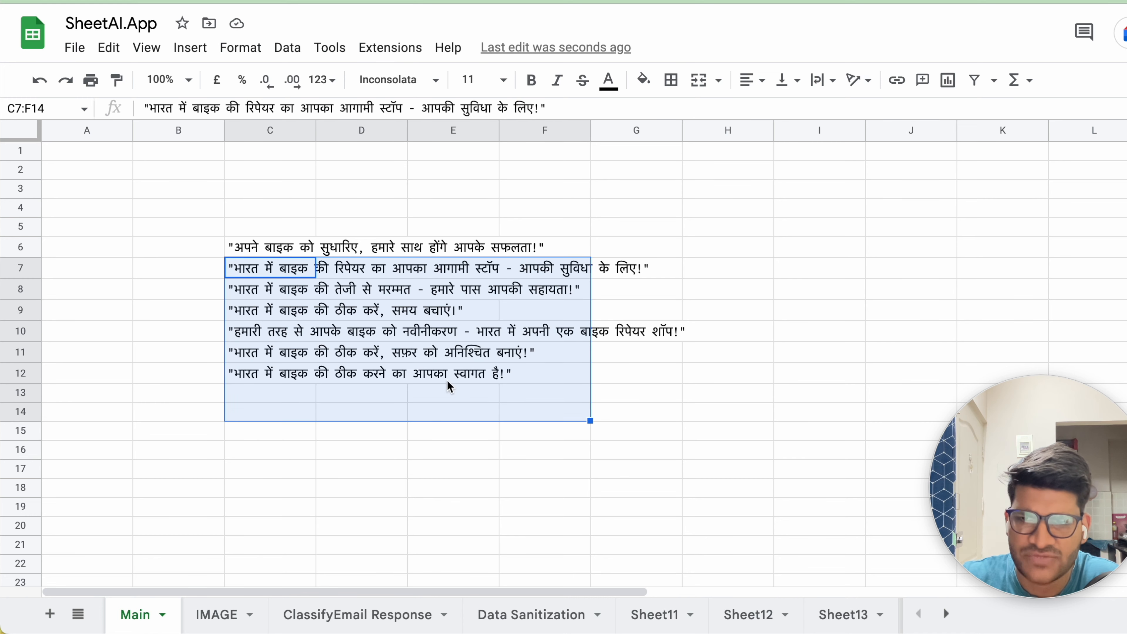
pyautogui.rightClick(337, 331)
pyautogui.click(457, 156)
pyautogui.rightClick(320, 311)
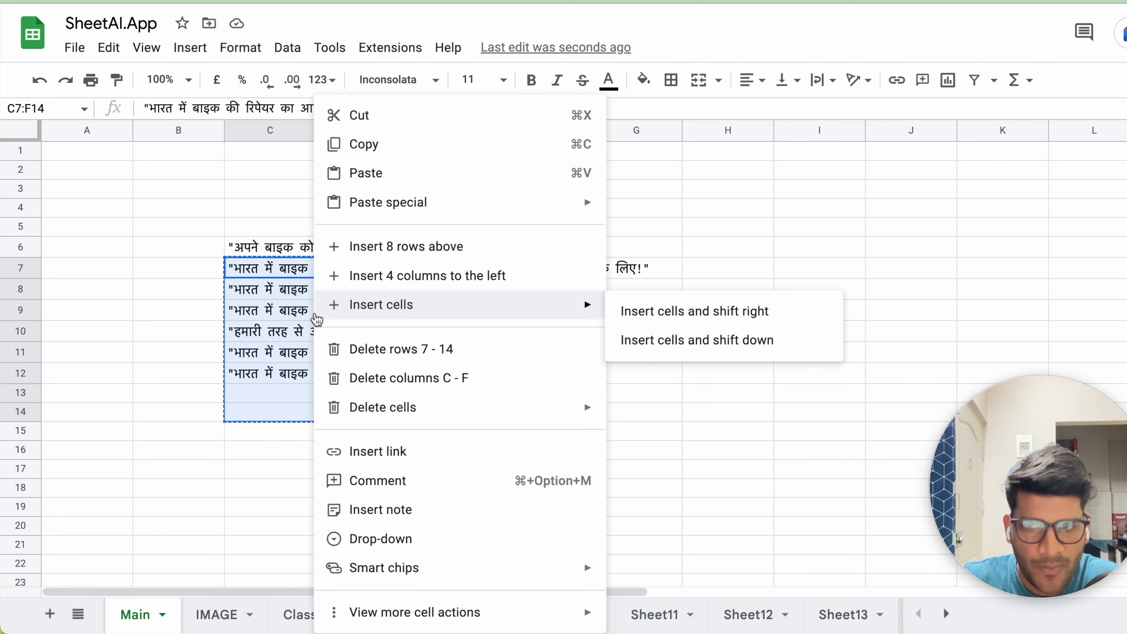
pyautogui.moveTo(444, 202)
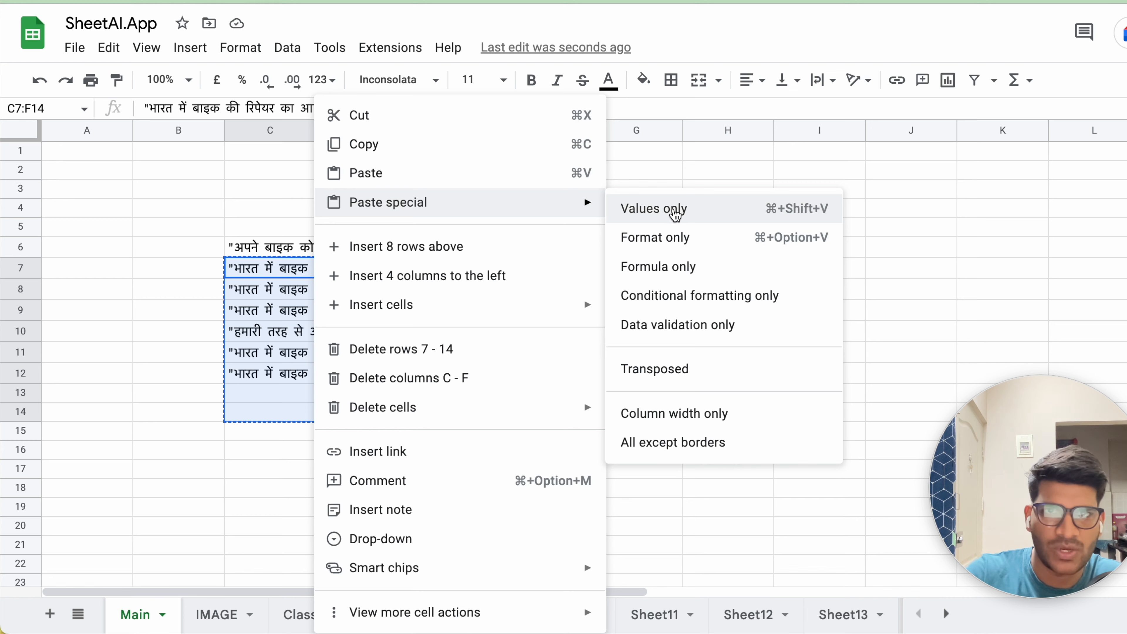
pyautogui.click(286, 290)
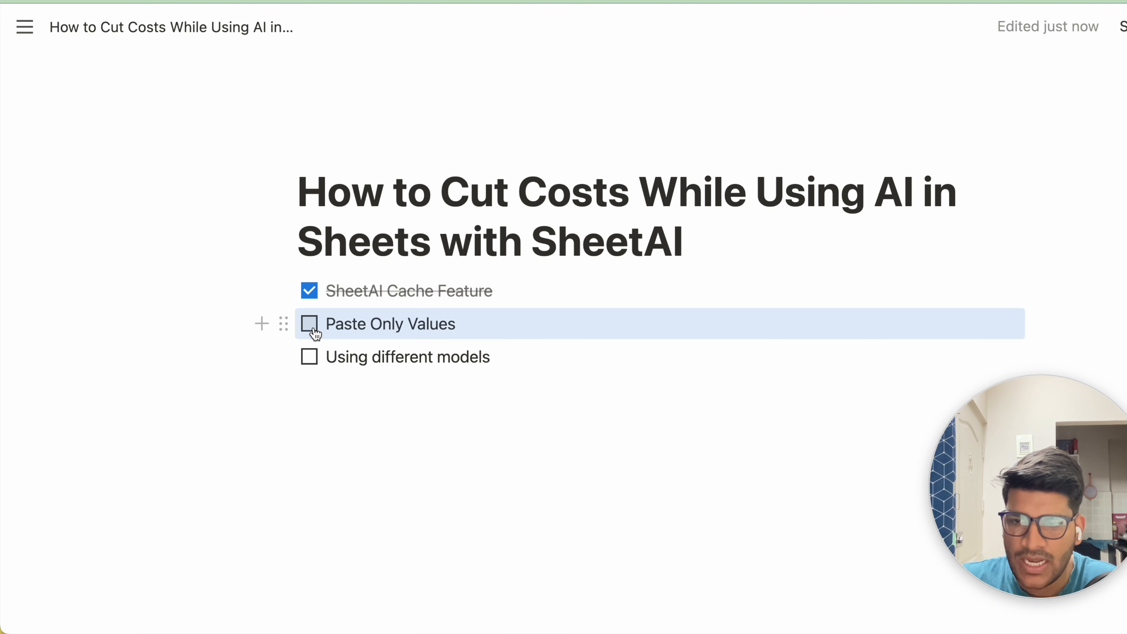
# Switch to the cost-cutting checklist page and mark the Paste Only Values item as done
pyautogui.click(311, 326)
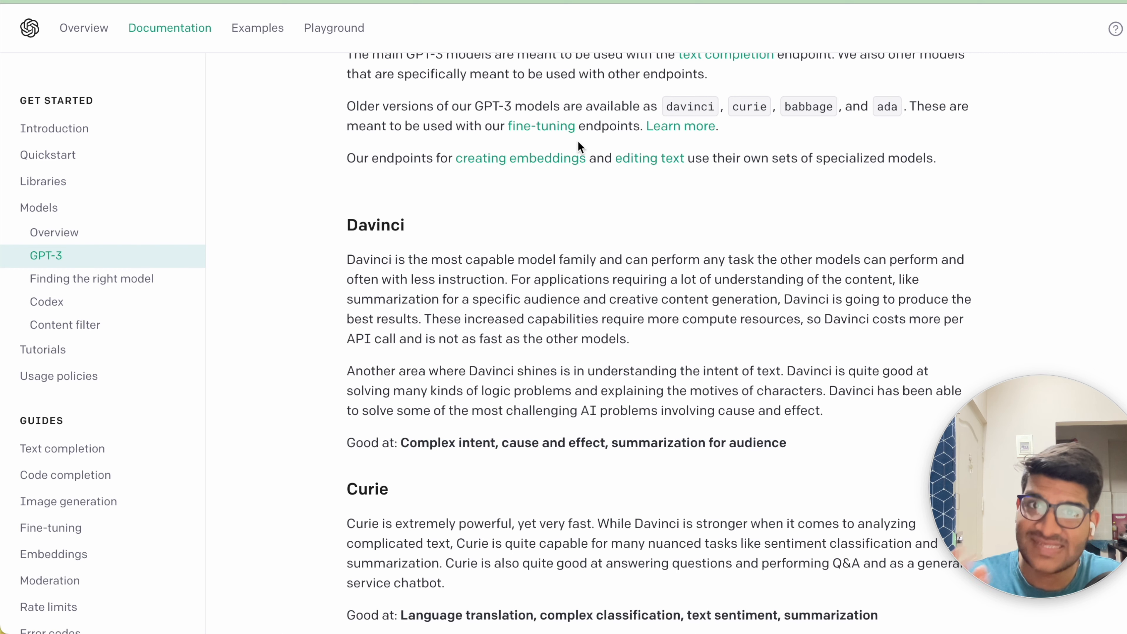
# Switch to the OpenAI GPT-3 documentation and review the descriptions and strengths of the Davinci, Curie, Babbage and Ada models
pyautogui.scroll(-3, 595, 232)
pyautogui.scroll(-1, 596, 232)
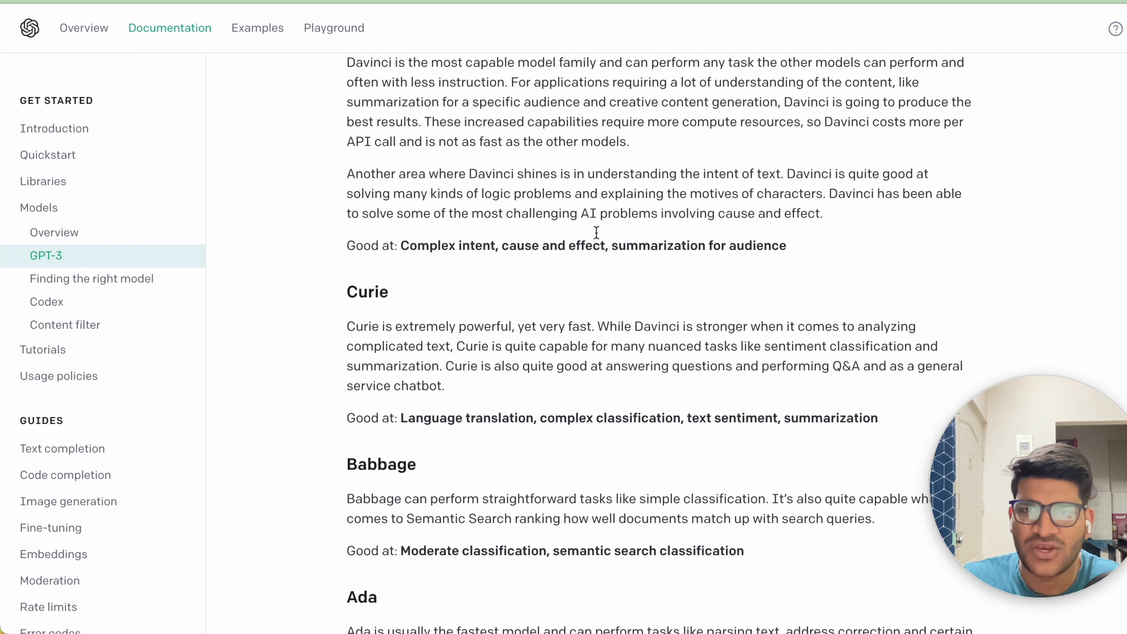
pyautogui.scroll(2, 596, 232)
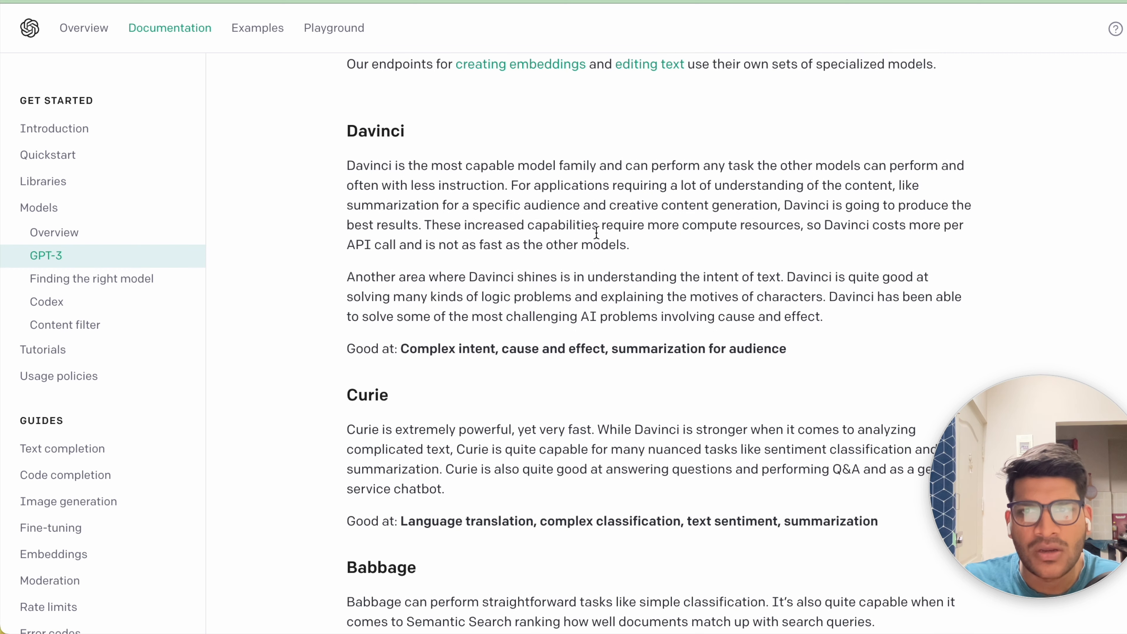
pyautogui.scroll(-1, 549, 240)
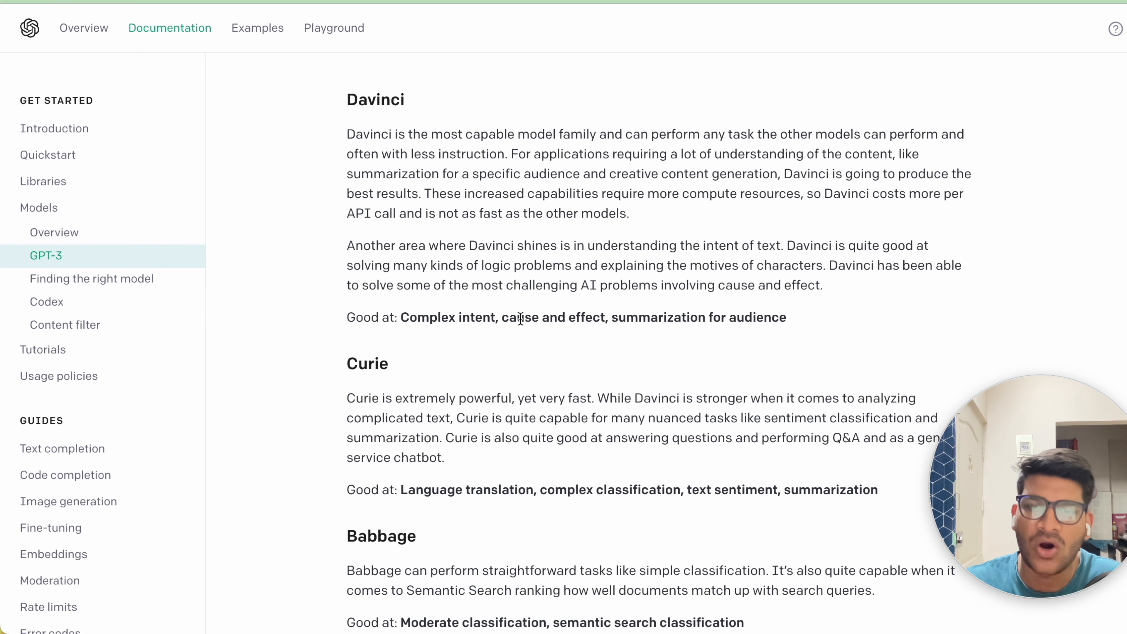
pyautogui.scroll(-2, 770, 313)
pyautogui.scroll(-1, 771, 311)
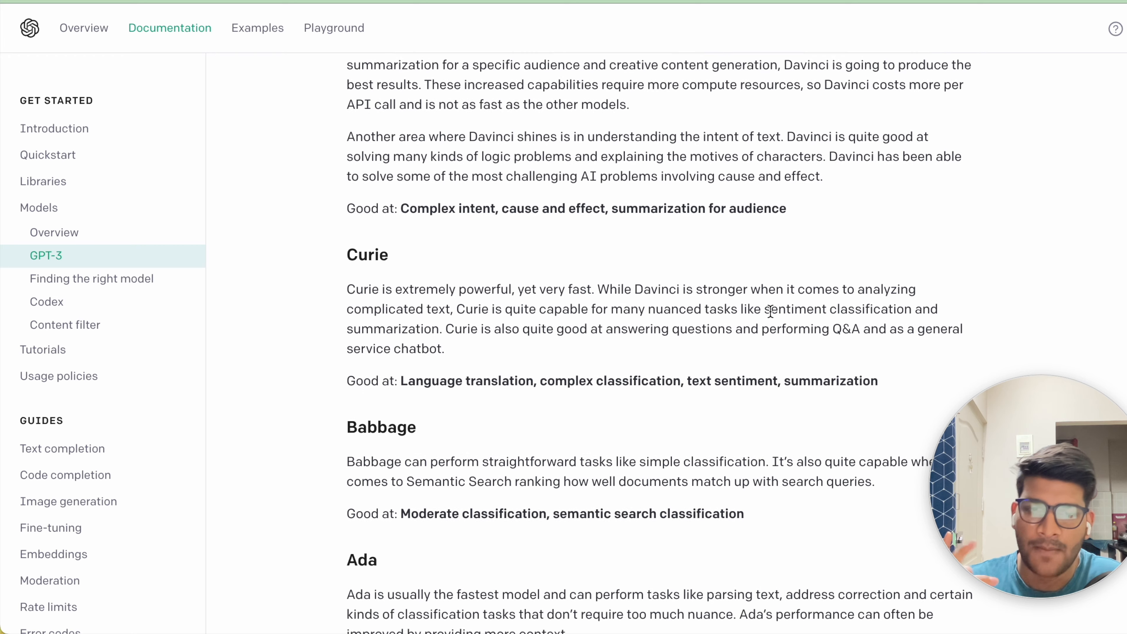
pyautogui.scroll(1, 439, 293)
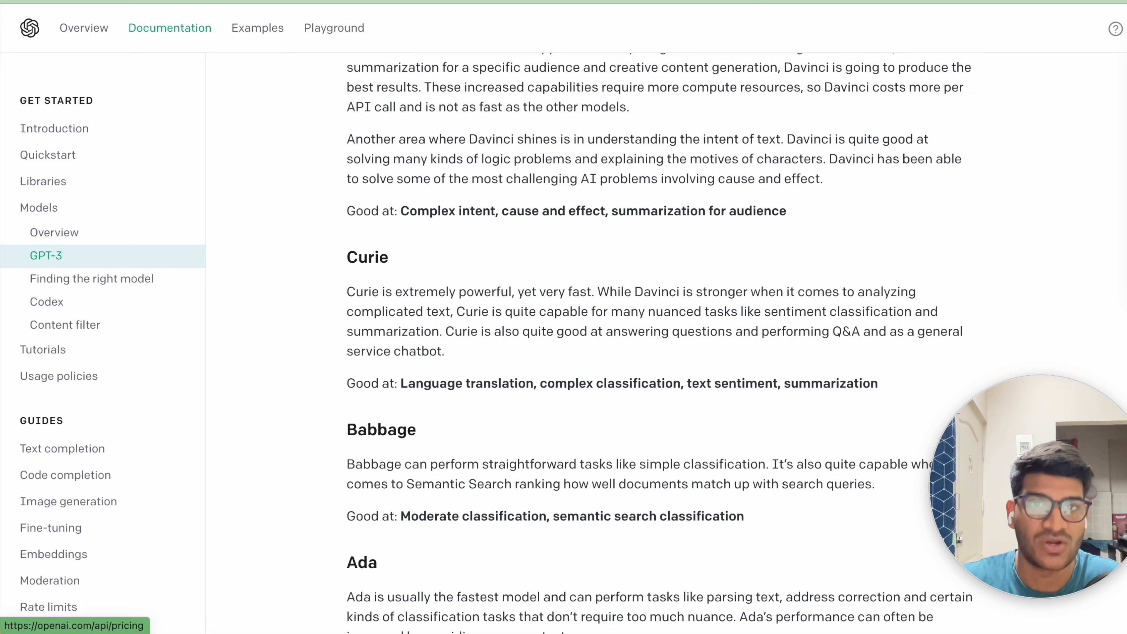
# Switch to the OpenAI pricing page and compare the Davinci and Curie prices per 1K tokens, including the words-per-token explanation
pyautogui.hotkey('ctrl', 'Tab')
pyautogui.scroll(-3, 778, 156)
pyautogui.scroll(-4, 777, 151)
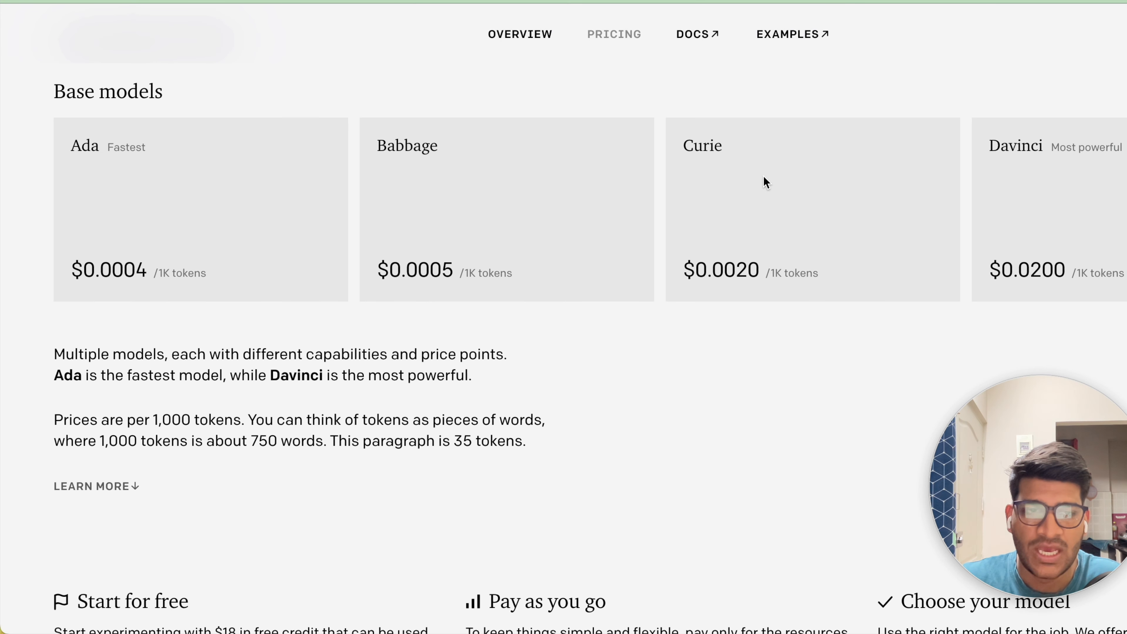
pyautogui.doubleClick(989, 146)
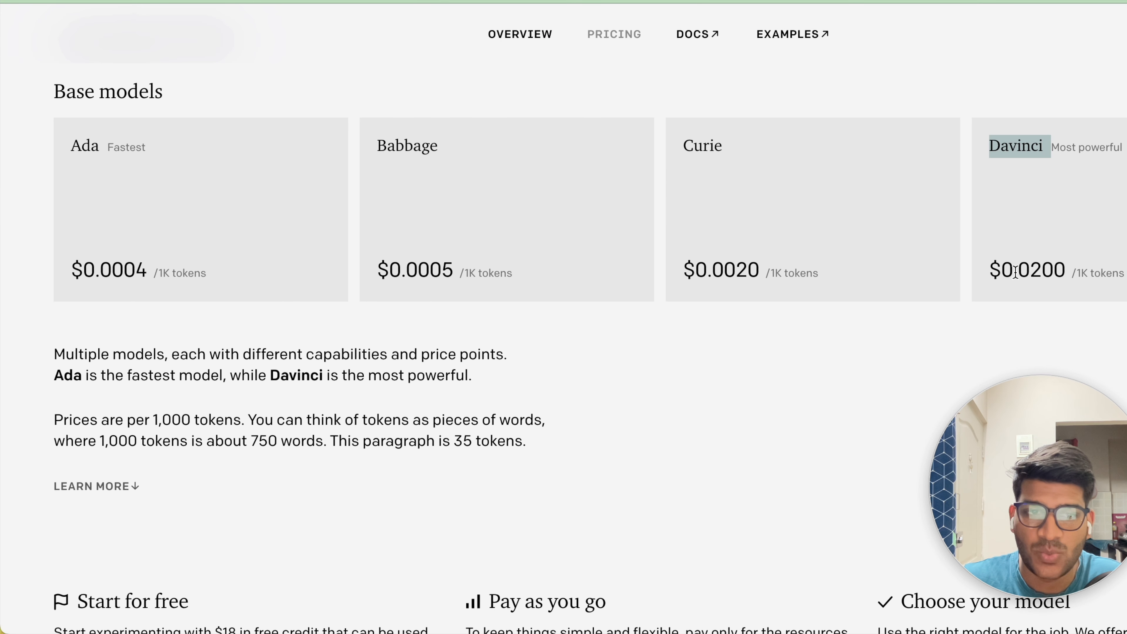
pyautogui.moveTo(1101, 276); pyautogui.dragTo(1034, 278)
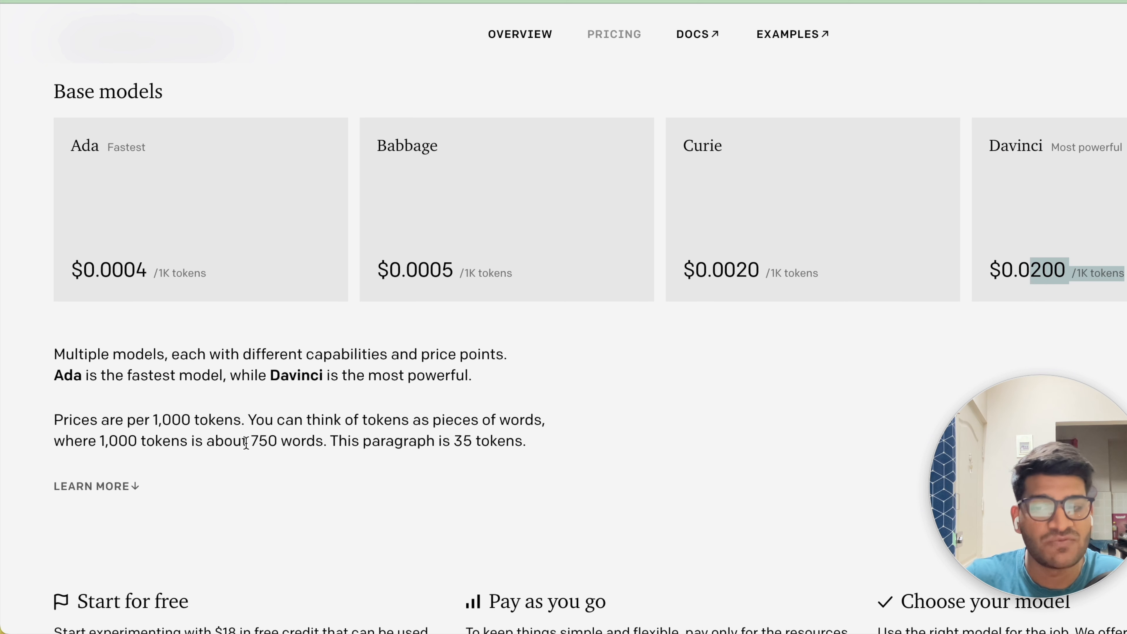
pyautogui.moveTo(246, 443); pyautogui.dragTo(290, 443)
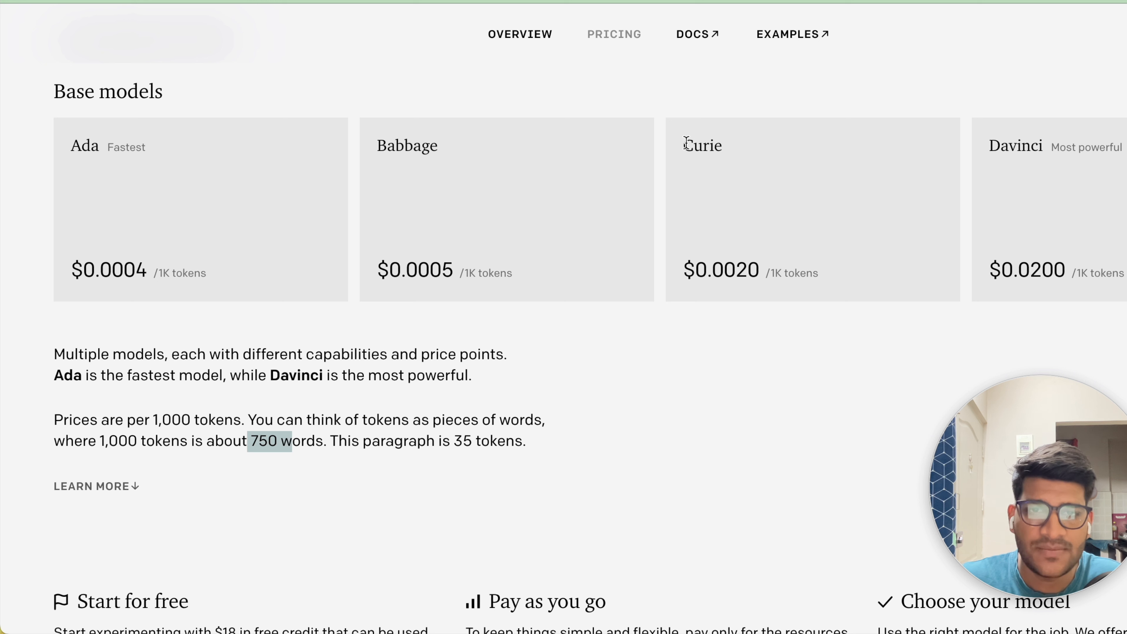
pyautogui.moveTo(686, 276); pyautogui.dragTo(821, 271)
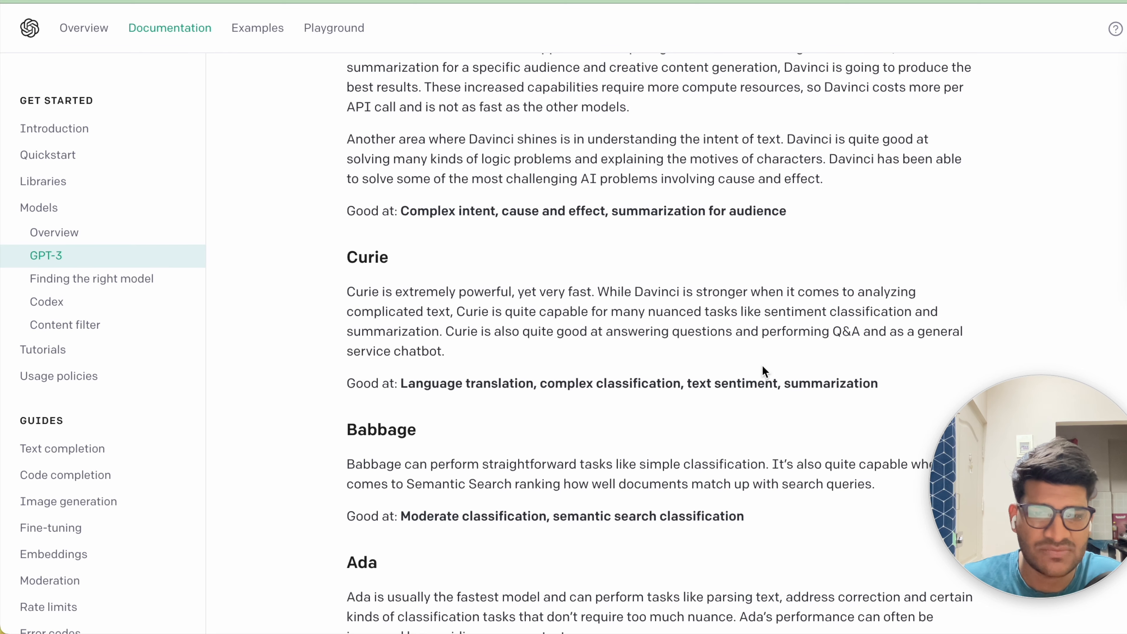
# Return to the GPT-3 documentation to check Curie's summarization strength, and check Babbage's price on the pricing page
pyautogui.doubleClick(842, 384)
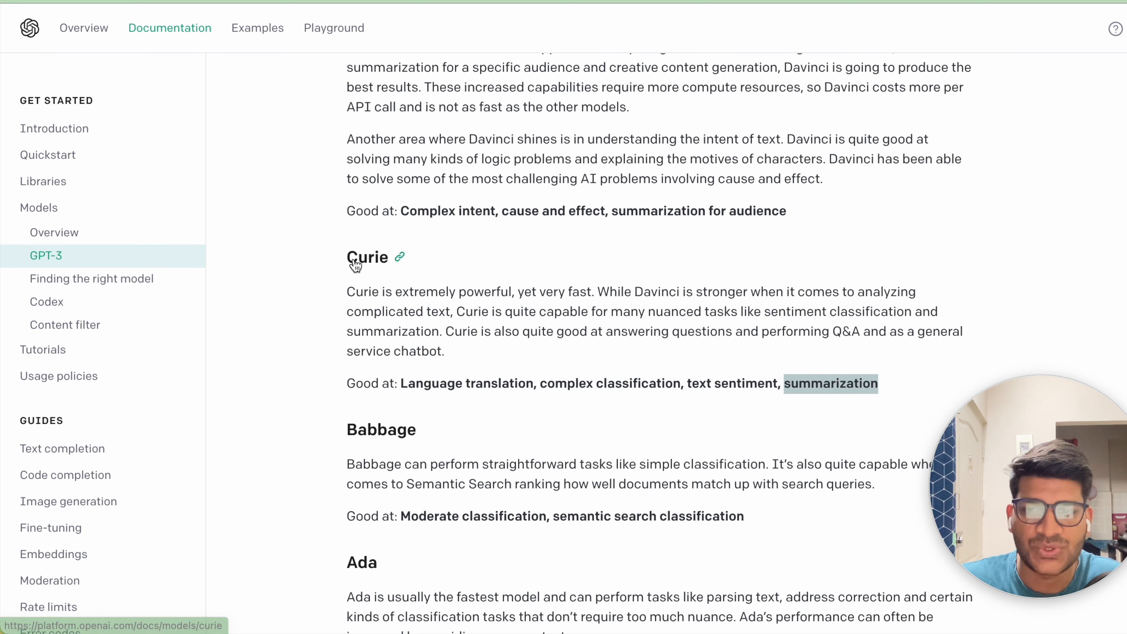
pyautogui.scroll(2, 487, 155)
pyautogui.scroll(-5, 487, 155)
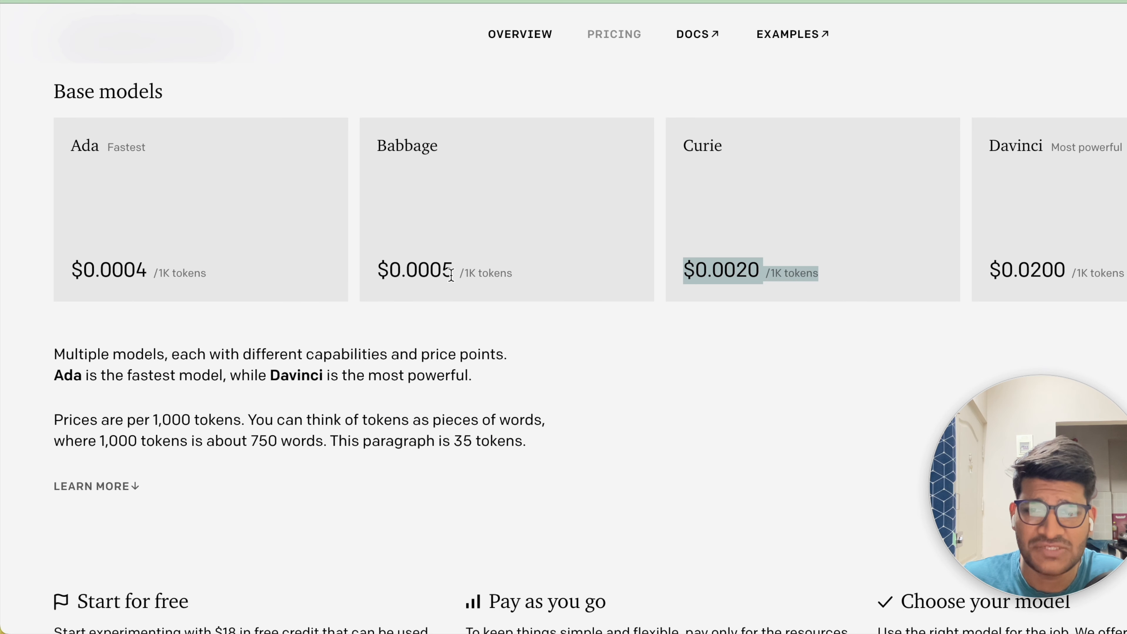
pyautogui.moveTo(451, 275); pyautogui.dragTo(365, 268)
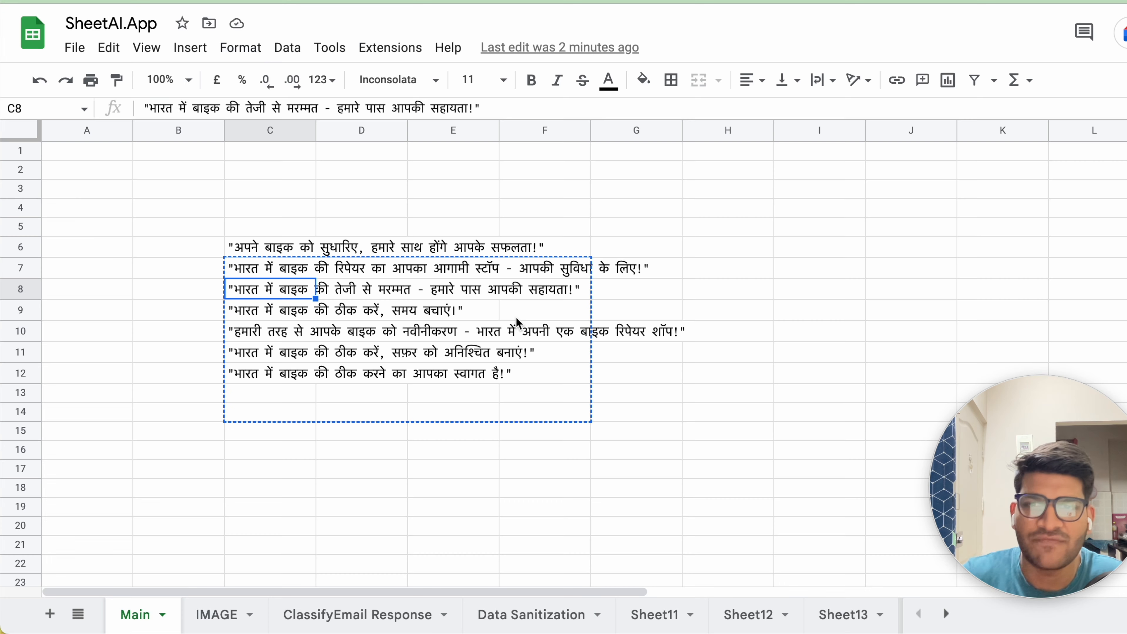
pyautogui.click(284, 250)
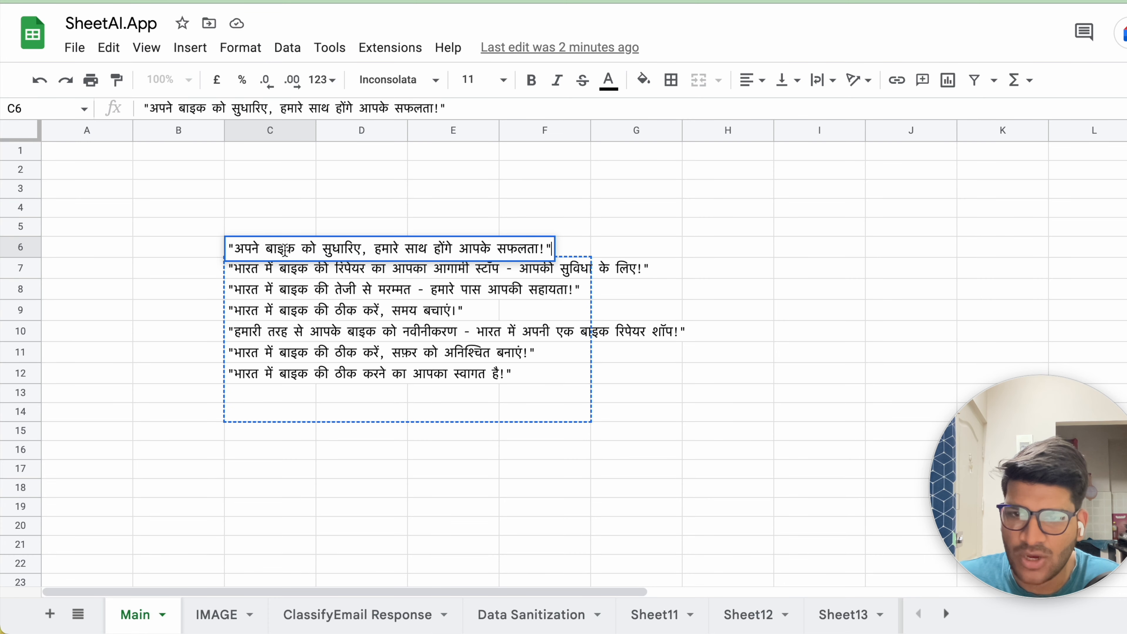
pyautogui.click(493, 340)
pyautogui.click(270, 207)
pyautogui.write('=SHEETAI(')
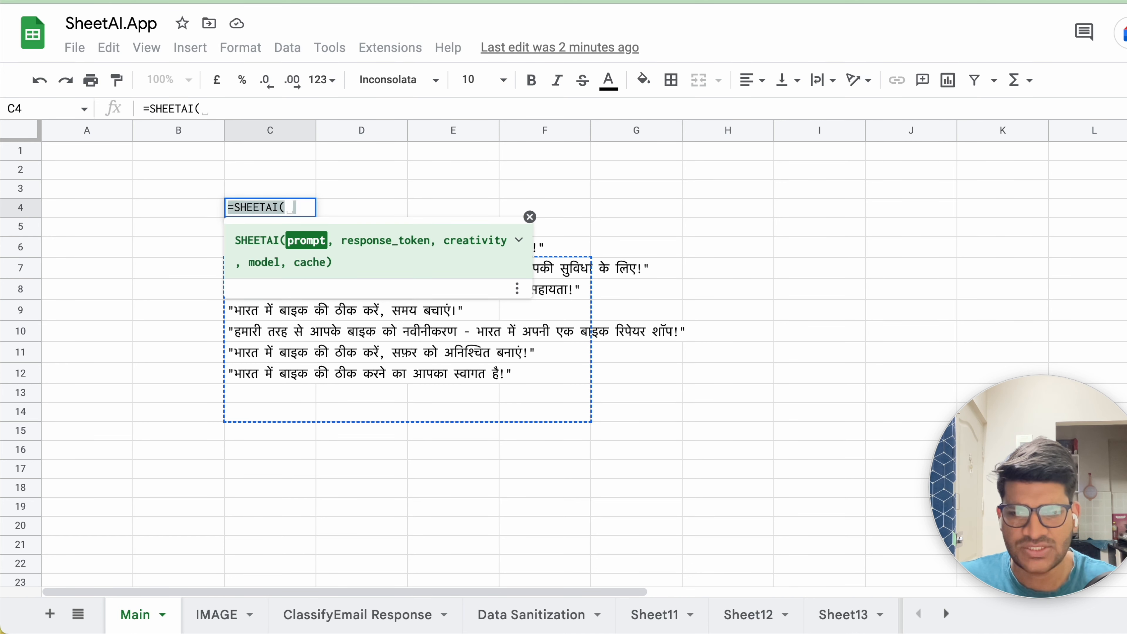
pyautogui.press('Escape')
pyautogui.click(455, 416)
# In the SheetAI.App spreadsheet, open the Feedback Summaries sheet and narrow its Summary column to fit beside the product reviews
pyautogui.hscroll(10, 555, 617)
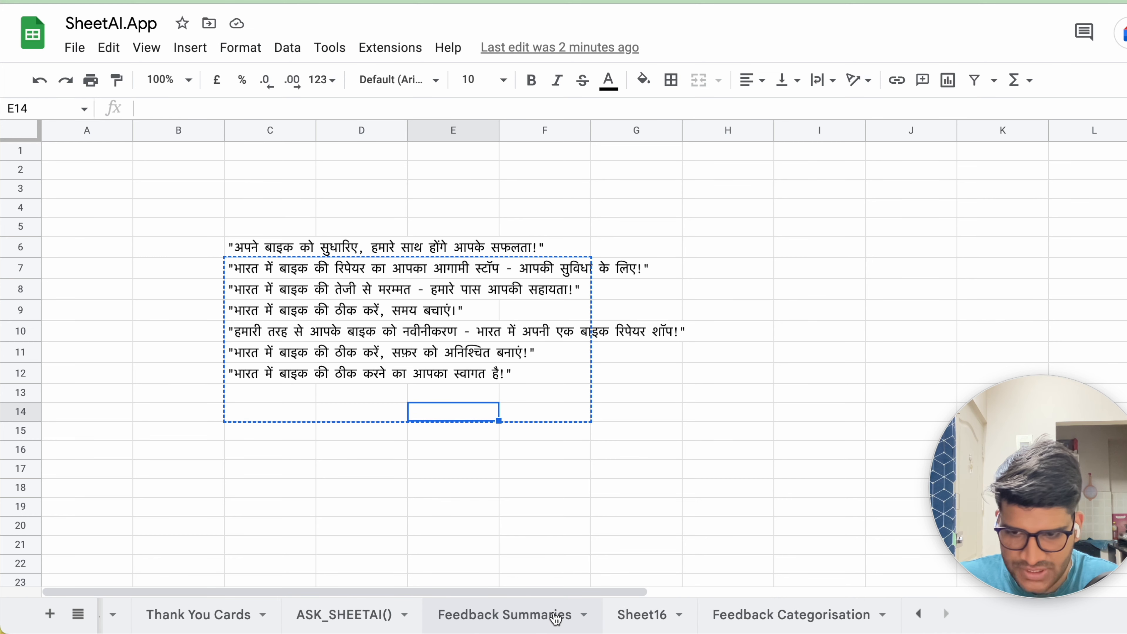
pyautogui.hscroll(-2, 556, 617)
pyautogui.click(554, 616)
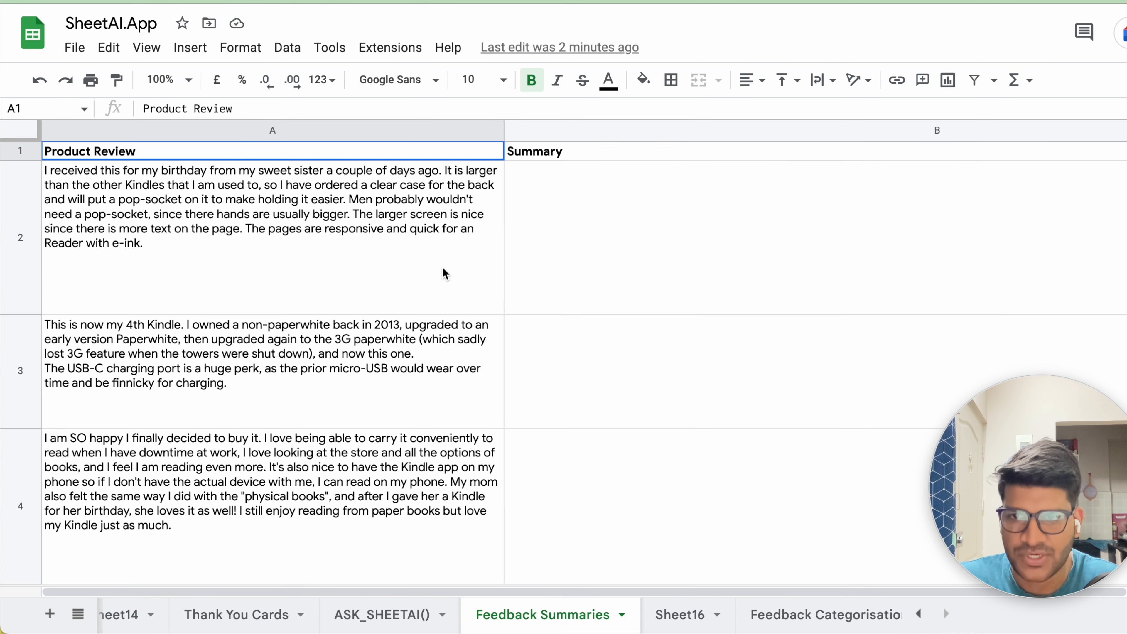
pyautogui.click(323, 214)
pyautogui.doubleClick(571, 241)
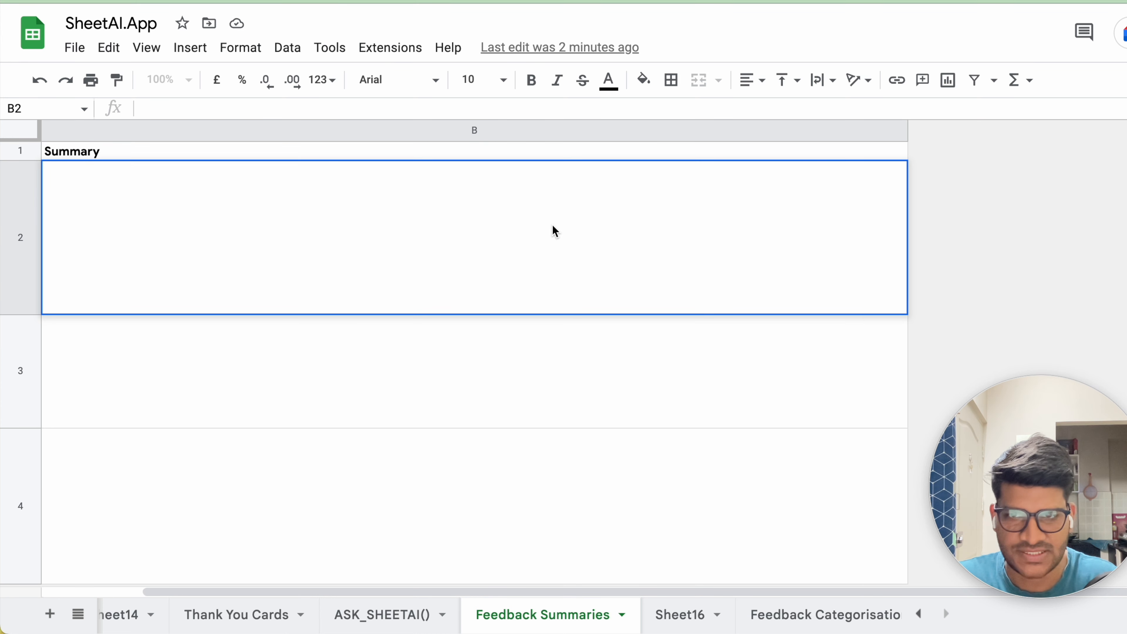
pyautogui.moveTo(906, 130); pyautogui.dragTo(578, 120)
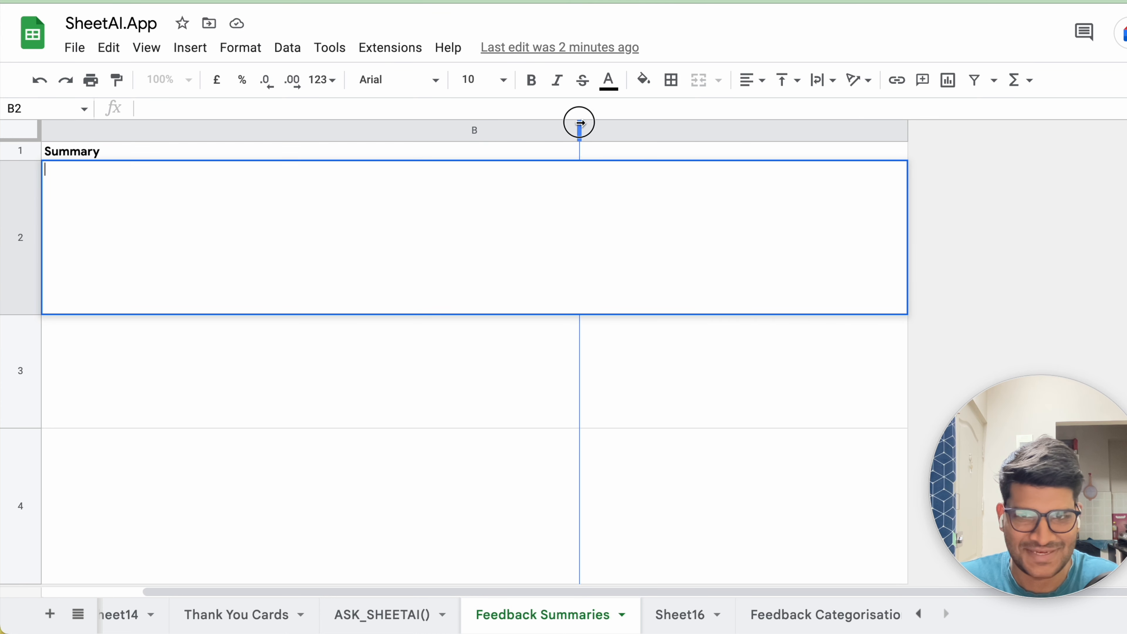
# Start a formula in B2 that summarises the review in A2: =SHEETAI("summarise "&A2&":",) ready for a response token argument
pyautogui.write('=SHEETAI("summaris')
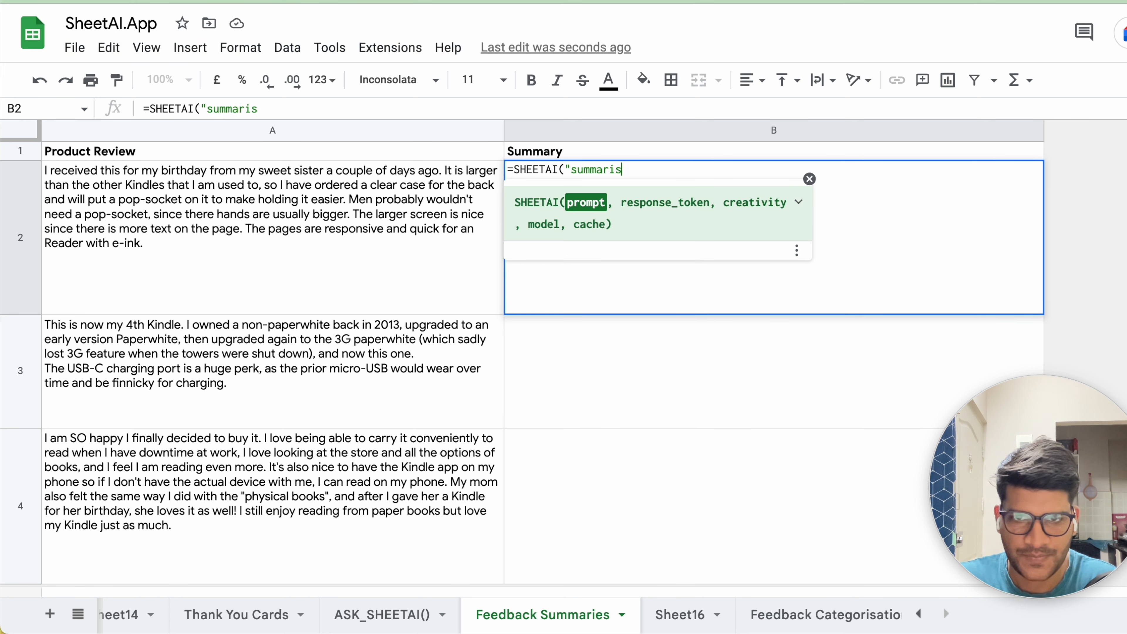
pyautogui.write('e "&')
pyautogui.click(376, 291)
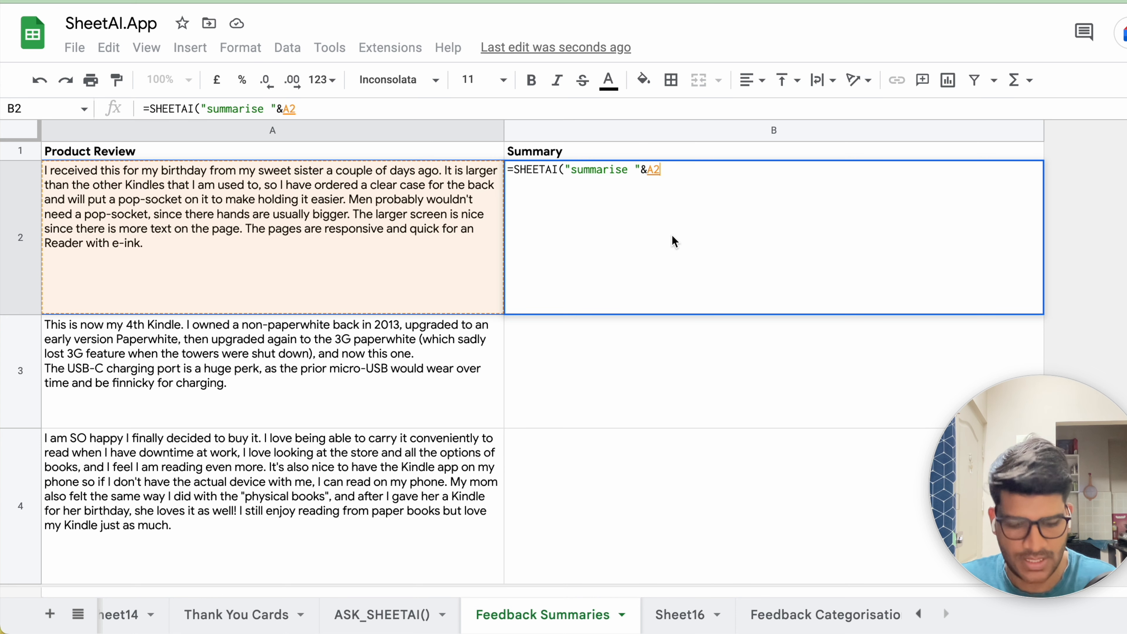
pyautogui.write('&"')
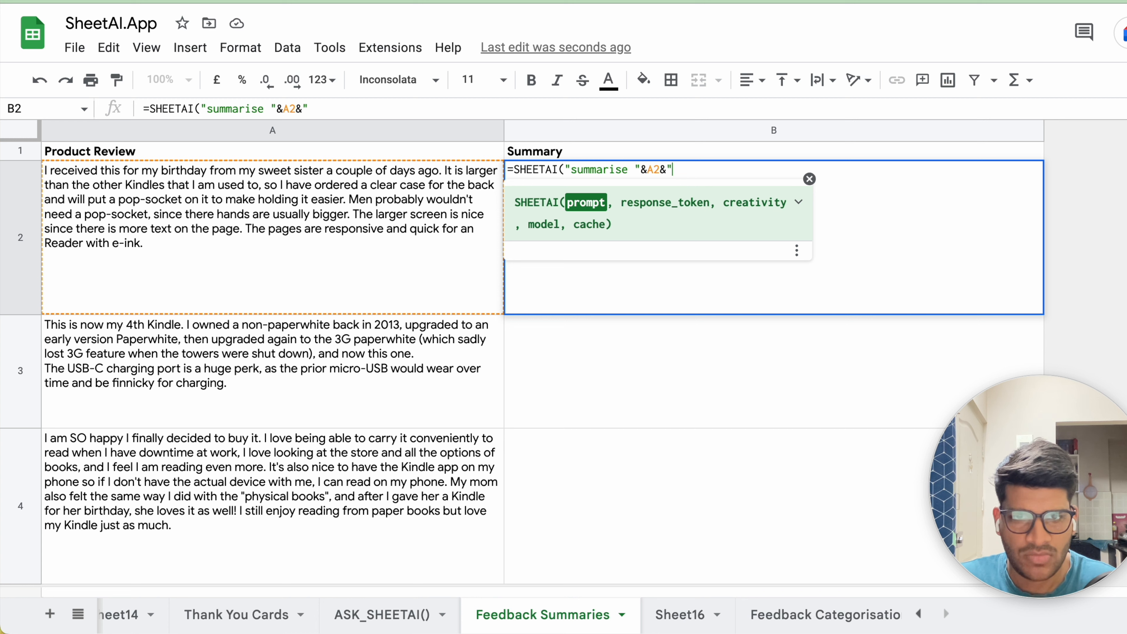
pyautogui.write(':")')
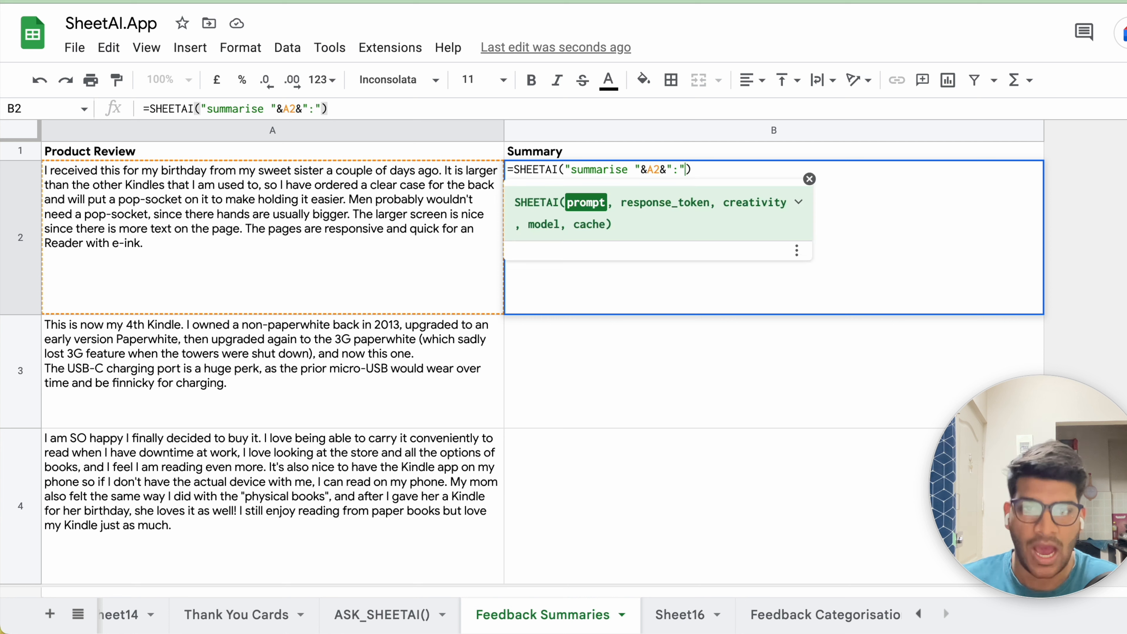
pyautogui.press('Left')
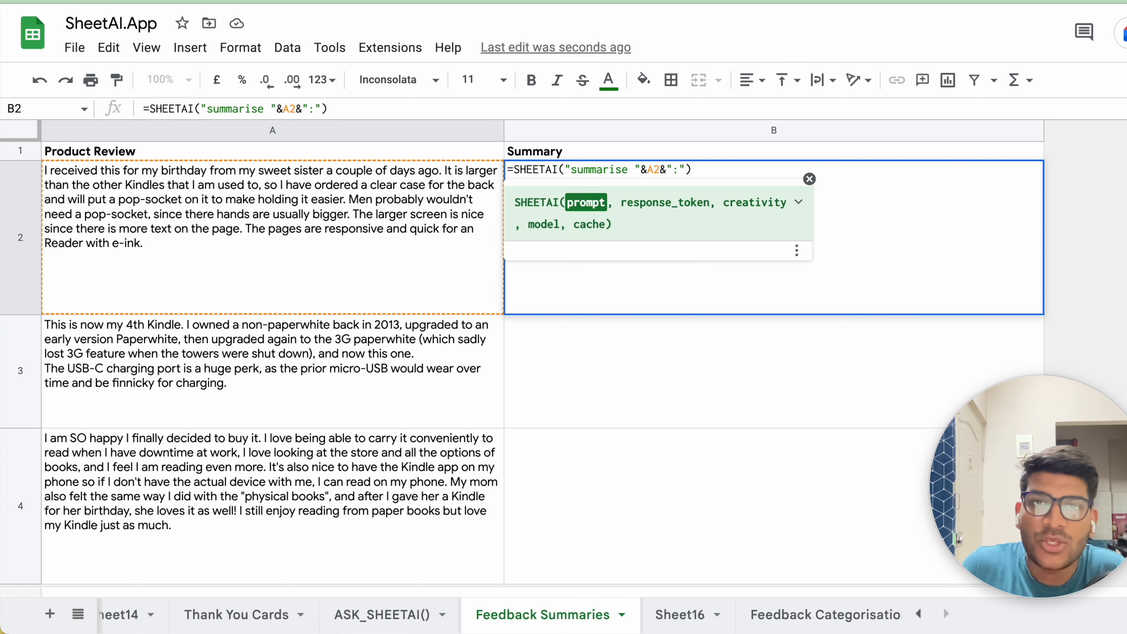
pyautogui.write(',')
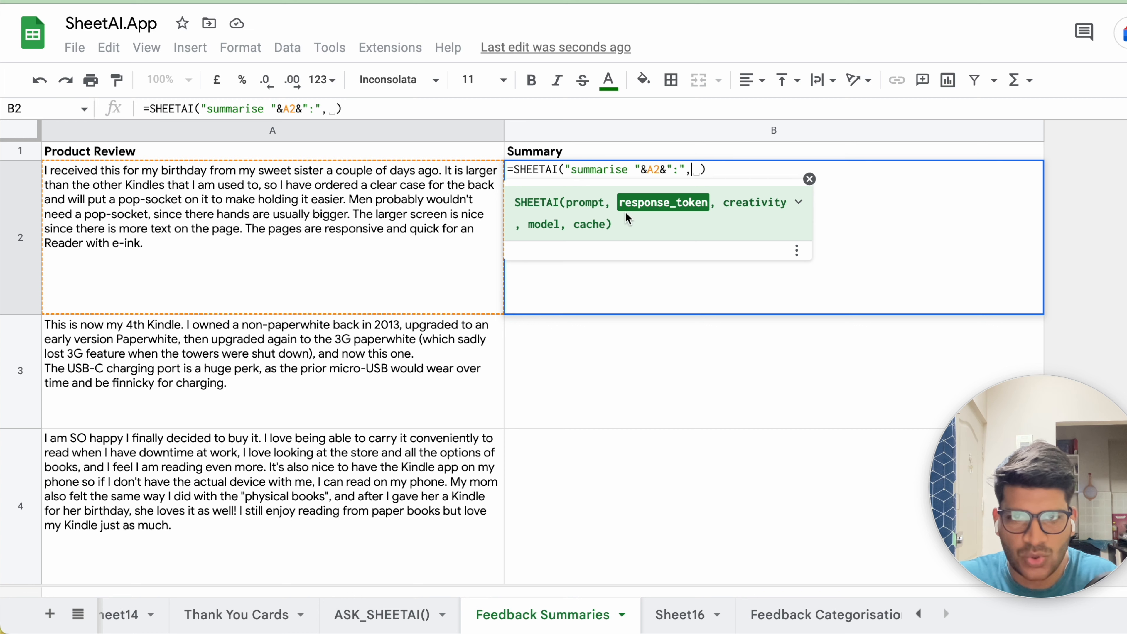
# Add "(160 words)" to the summarise prompt in B2 and set the response_token argument to 200
pyautogui.click(635, 168)
pyautogui.write('(160')
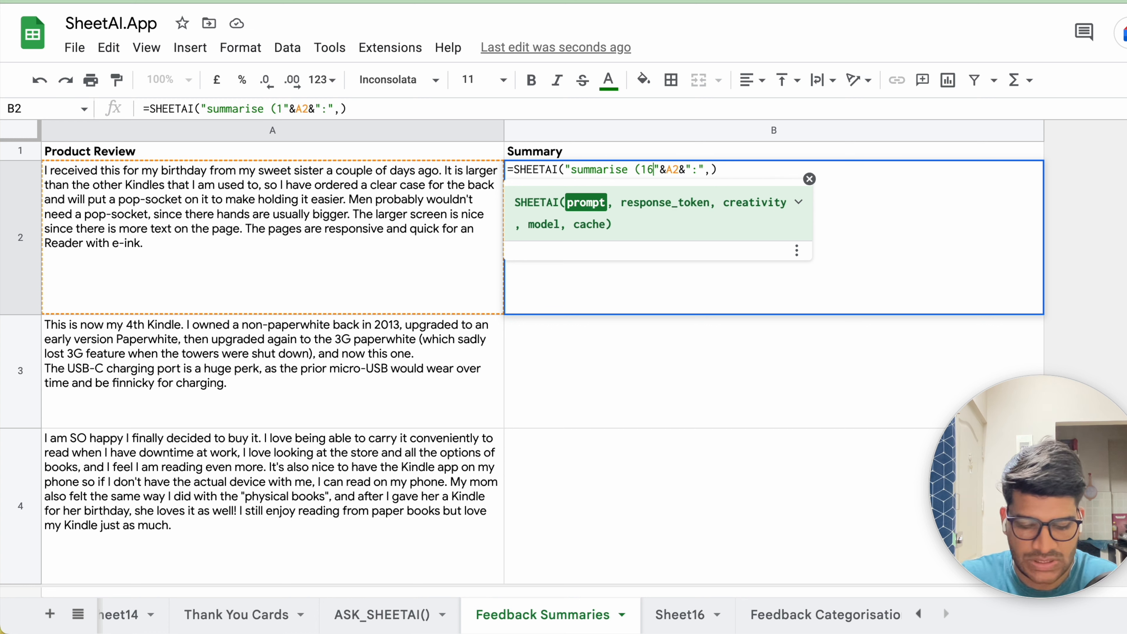
pyautogui.write(' words)')
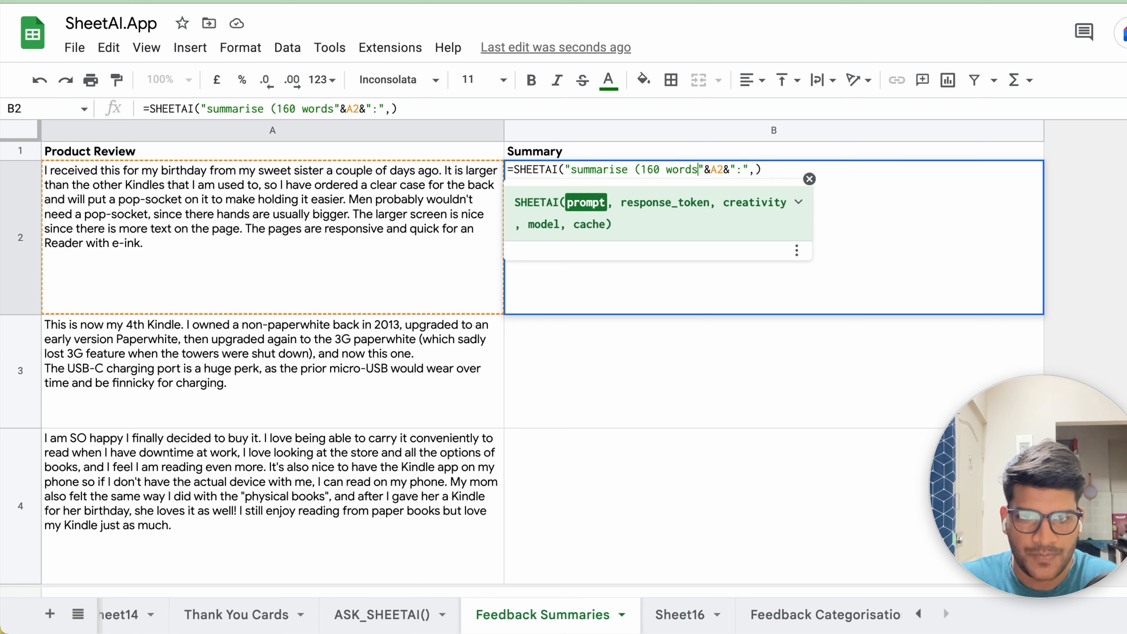
pyautogui.click(759, 168)
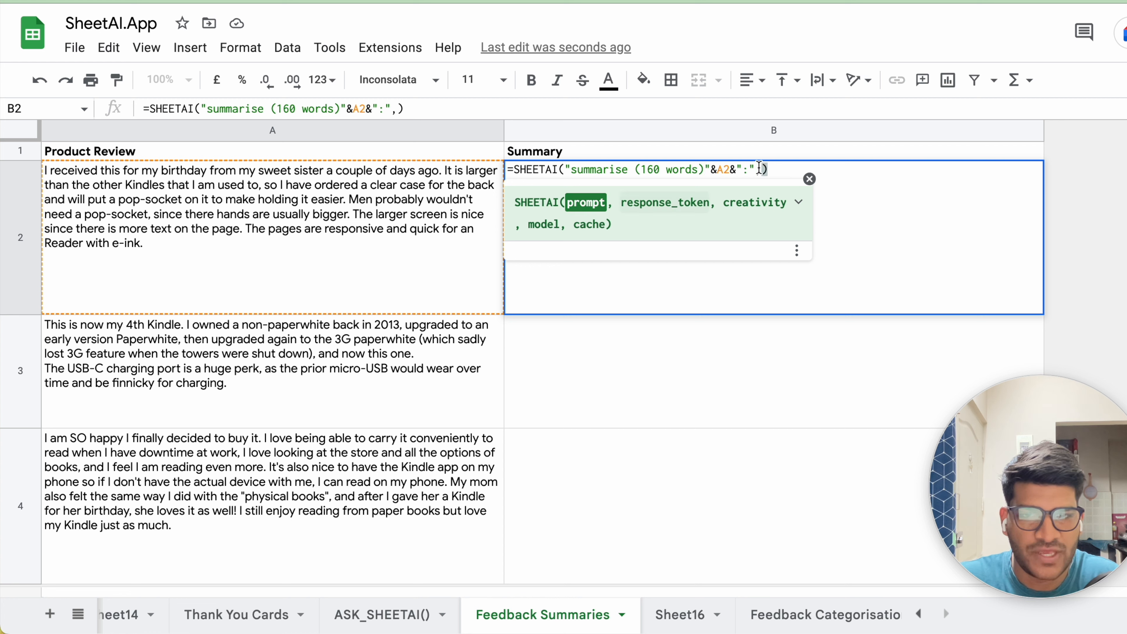
pyautogui.write('200')
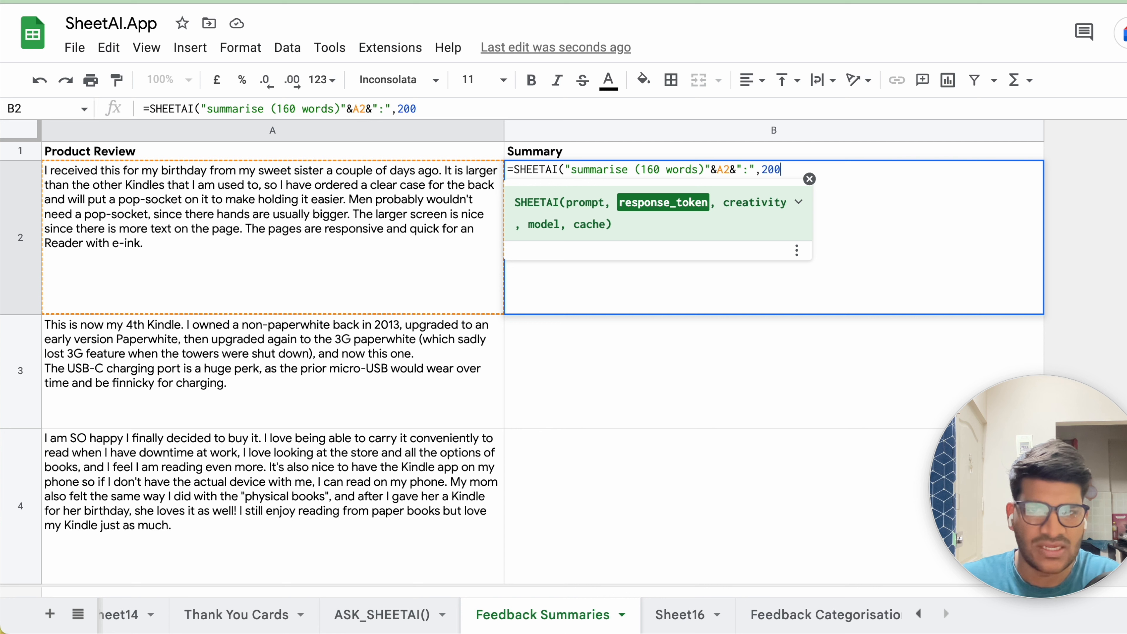
pyautogui.write(')')
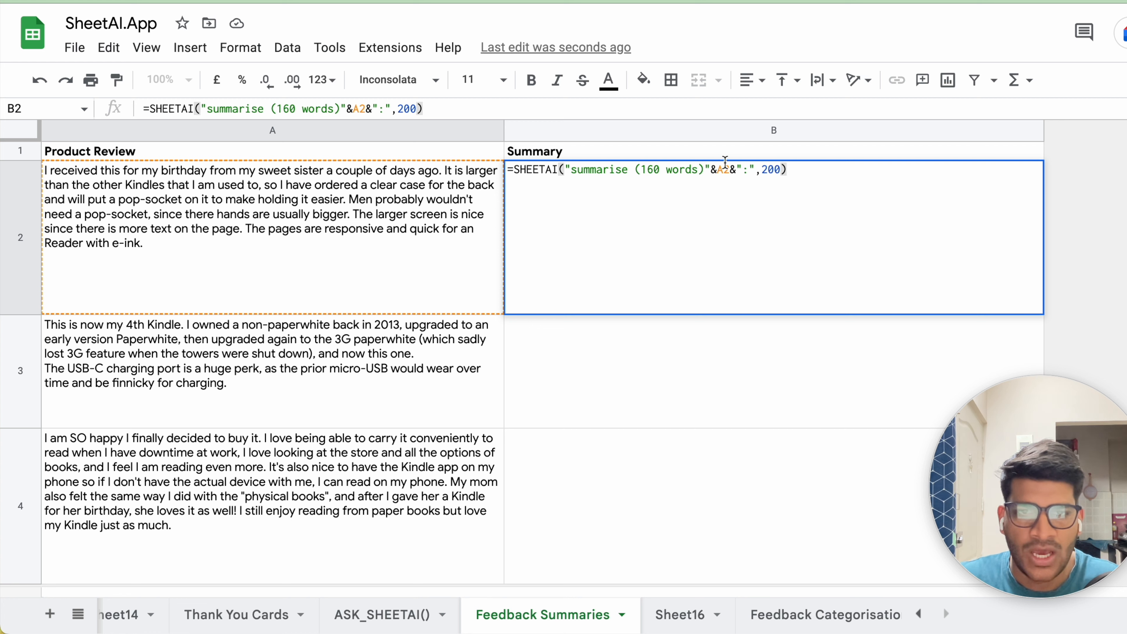
# Extend the B2 formula to the model argument, leaving the creativity argument blank after trying a value of 1
pyautogui.click(766, 169)
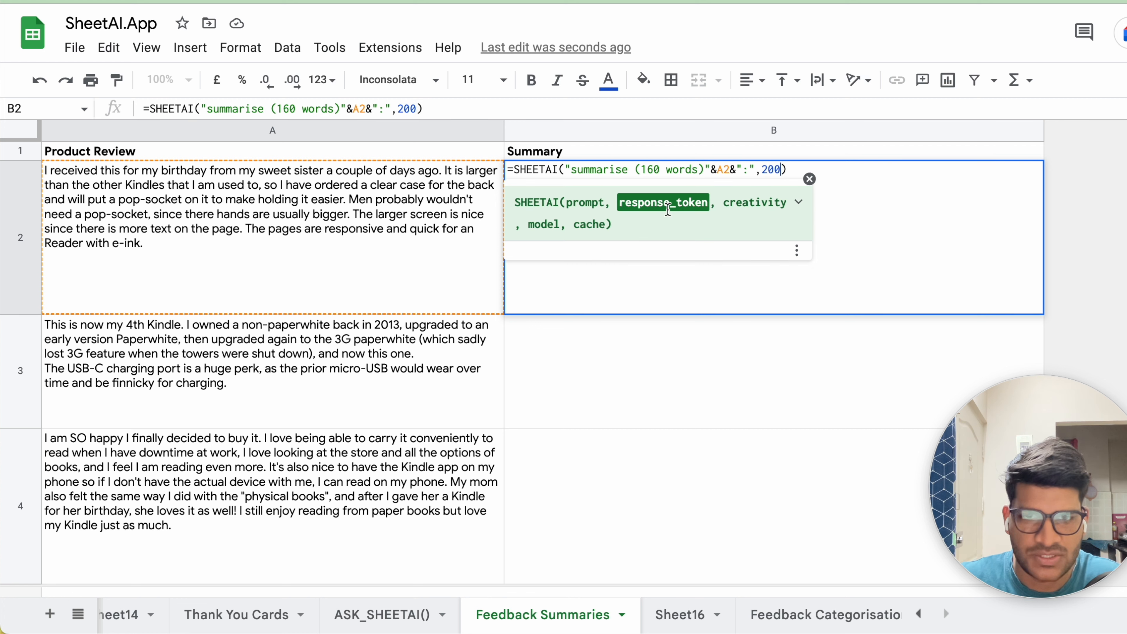
pyautogui.write(',1')
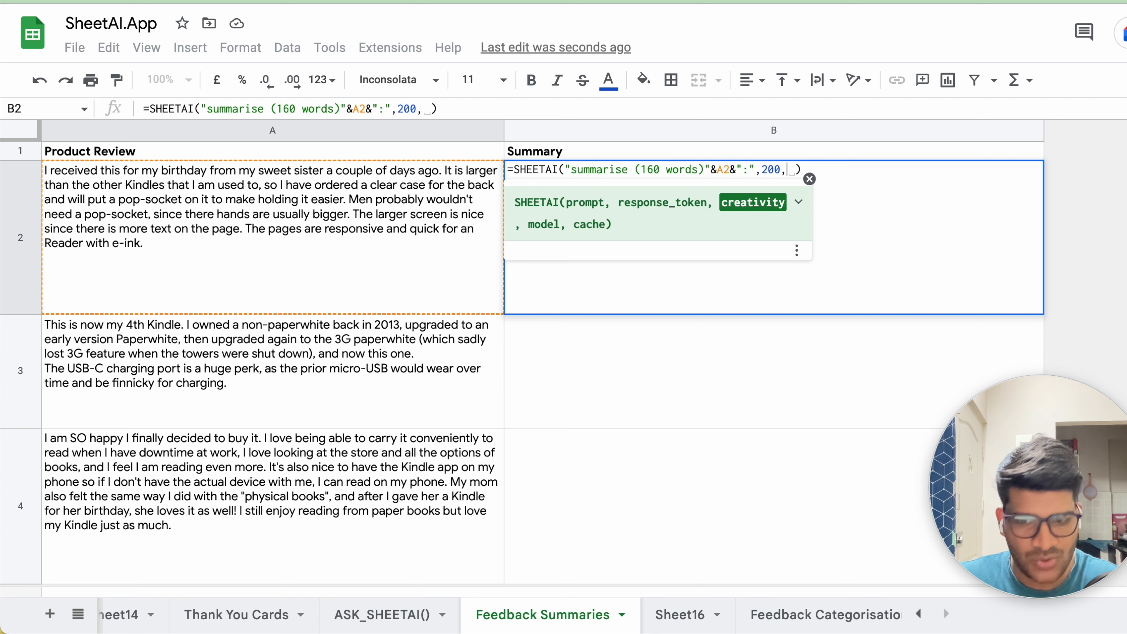
pyautogui.write(',')
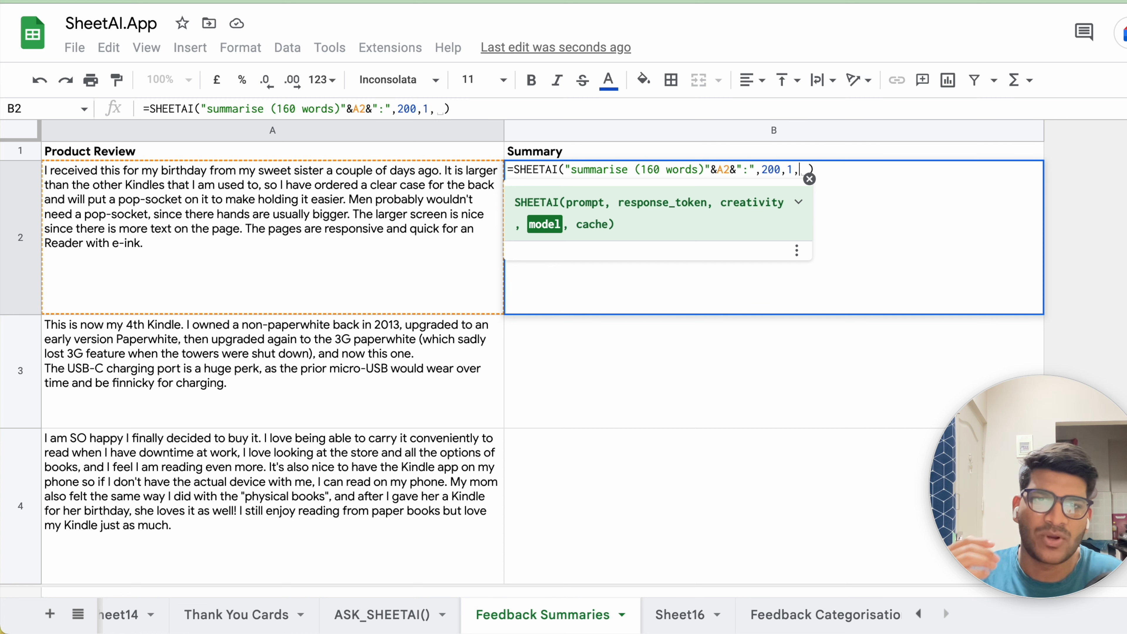
pyautogui.click(788, 170)
pyautogui.press('BackSpace')
pyautogui.press('BackSpace')
pyautogui.click(796, 170)
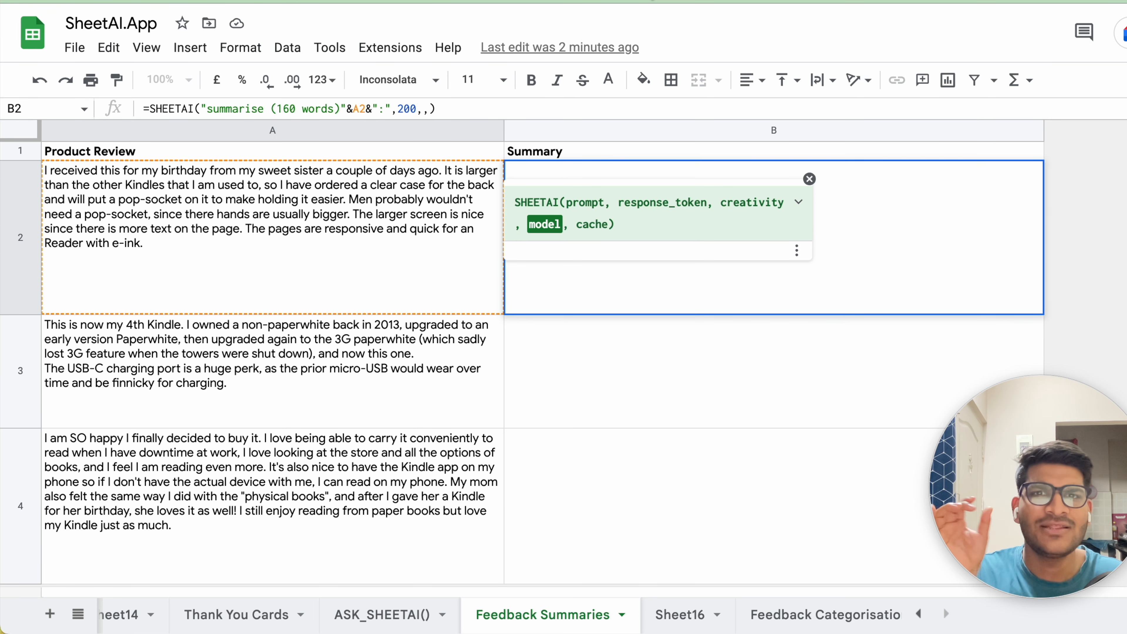
# Set the model argument in B2's formula to "c", run the formula, and select B2 to review the generated summary
pyautogui.click(788, 169)
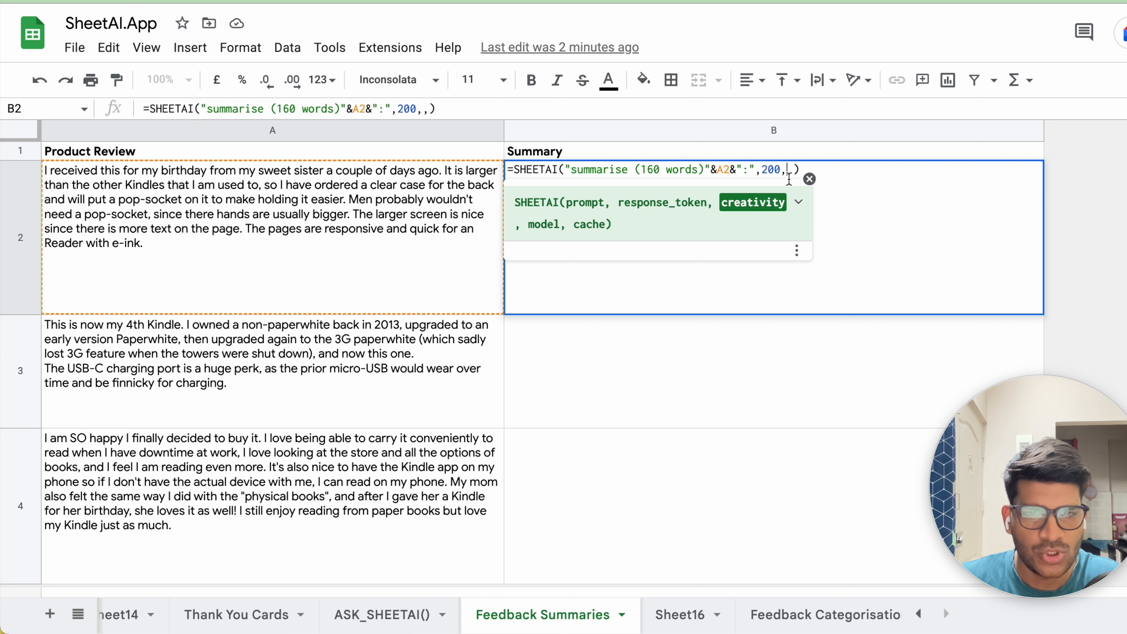
pyautogui.press('Right')
pyautogui.write('"')
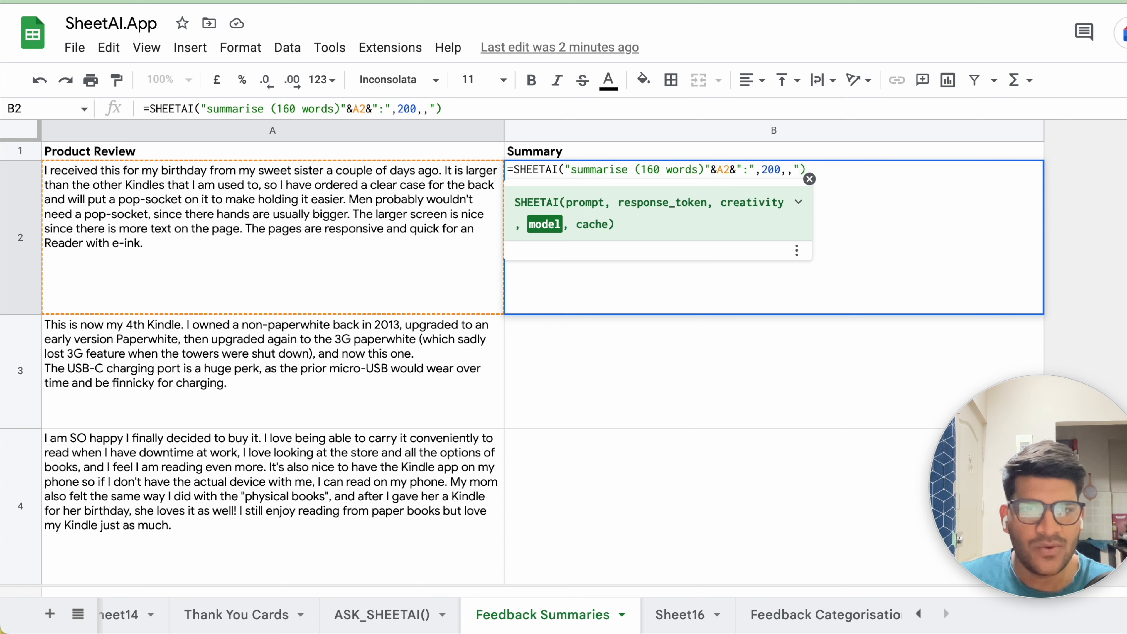
pyautogui.write('c"')
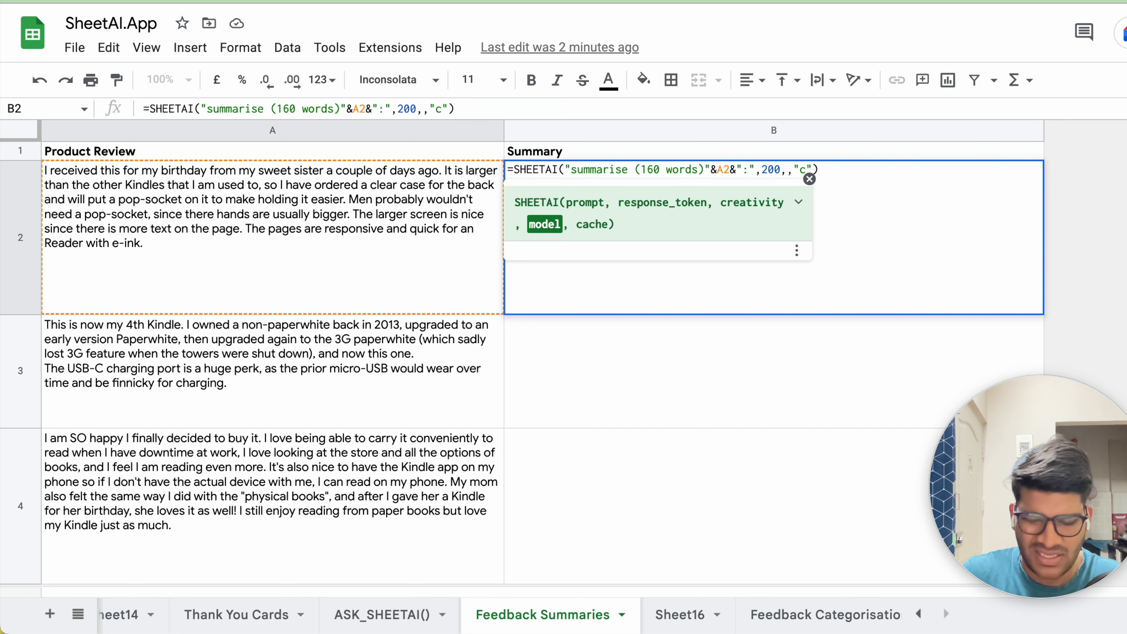
pyautogui.press('Return')
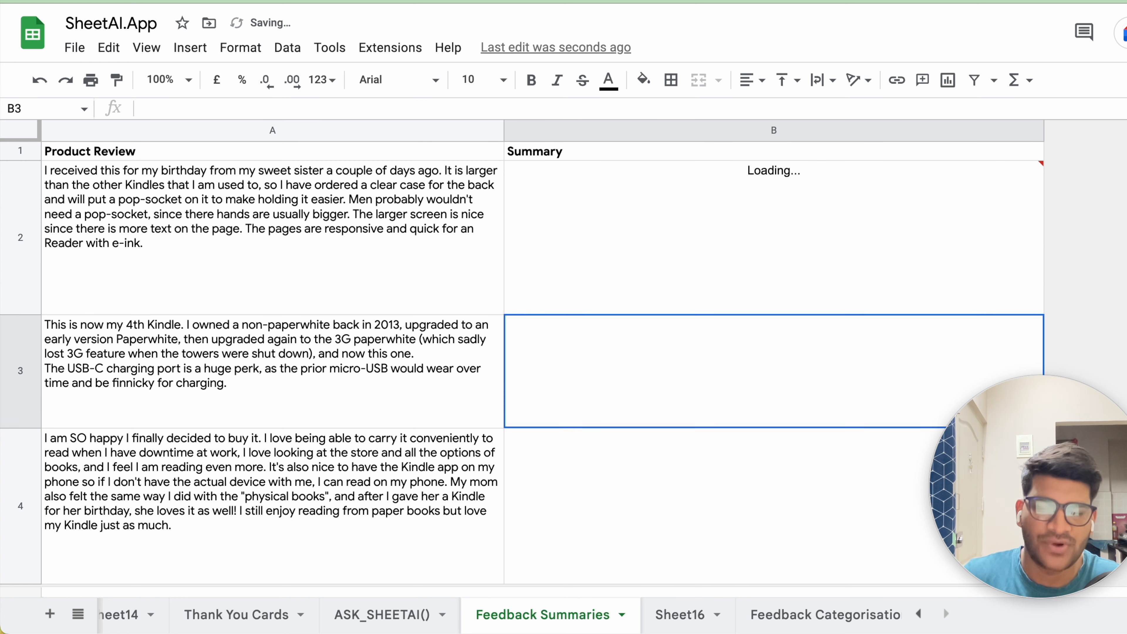
pyautogui.moveTo(762, 220)
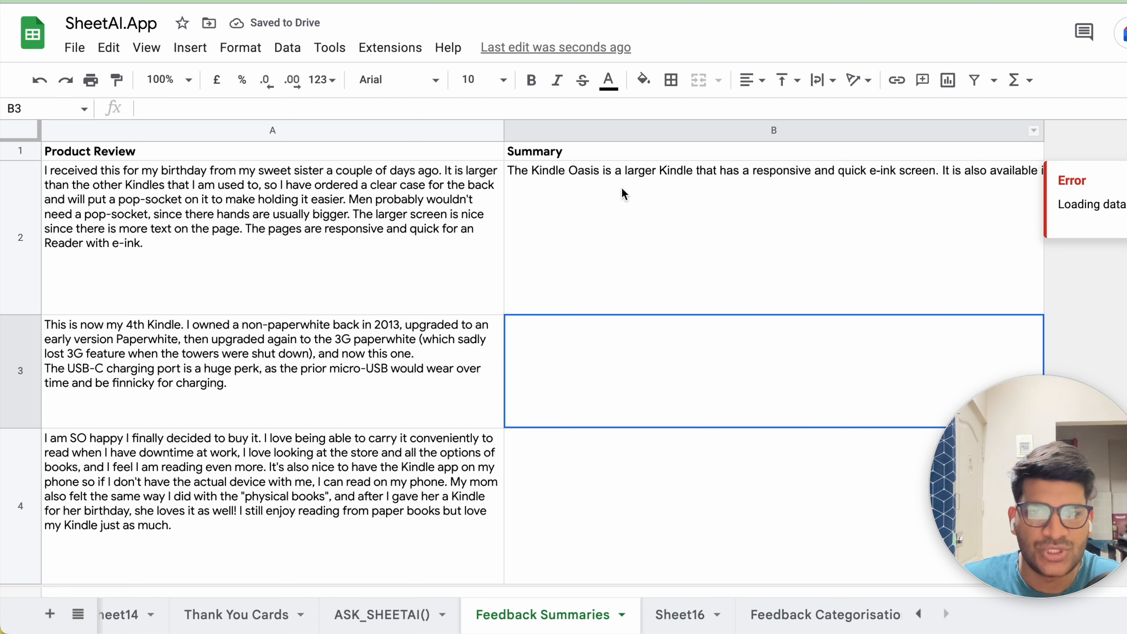
pyautogui.click(577, 191)
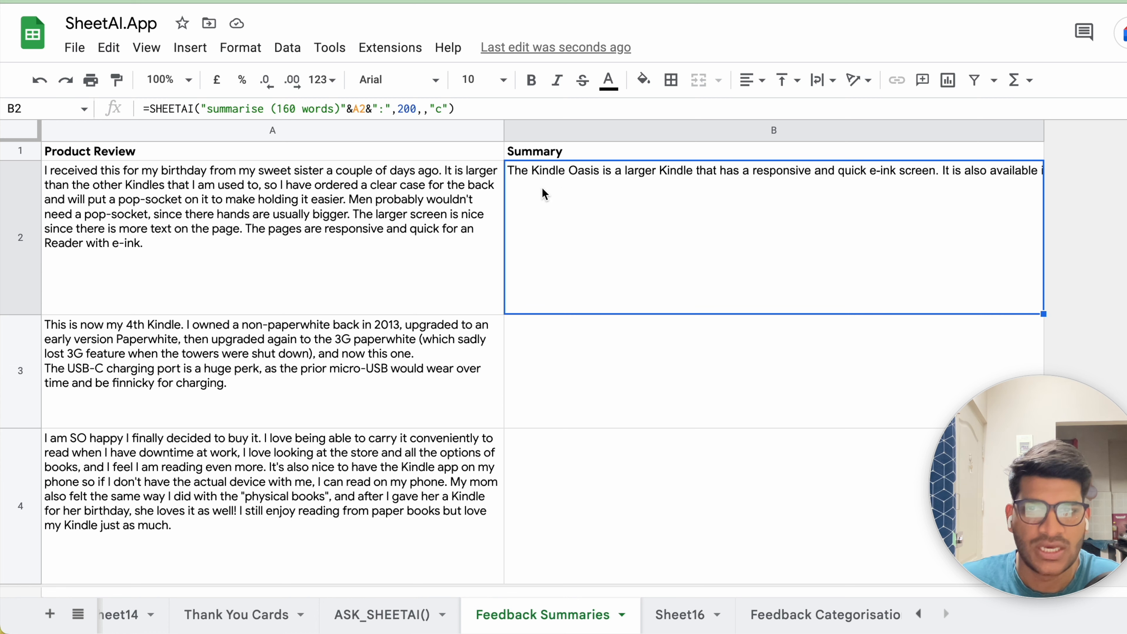
# Turn on text wrapping for the generated summary in B2, leaving its formula as it is
pyautogui.doubleClick(590, 198)
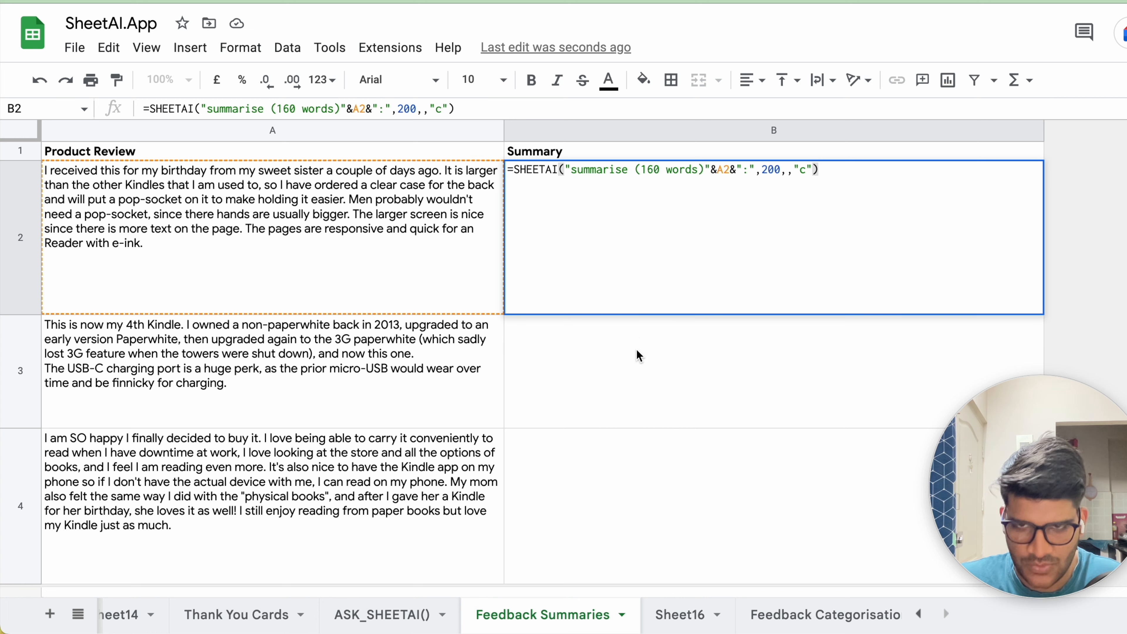
pyautogui.click(649, 365)
pyautogui.click(651, 190)
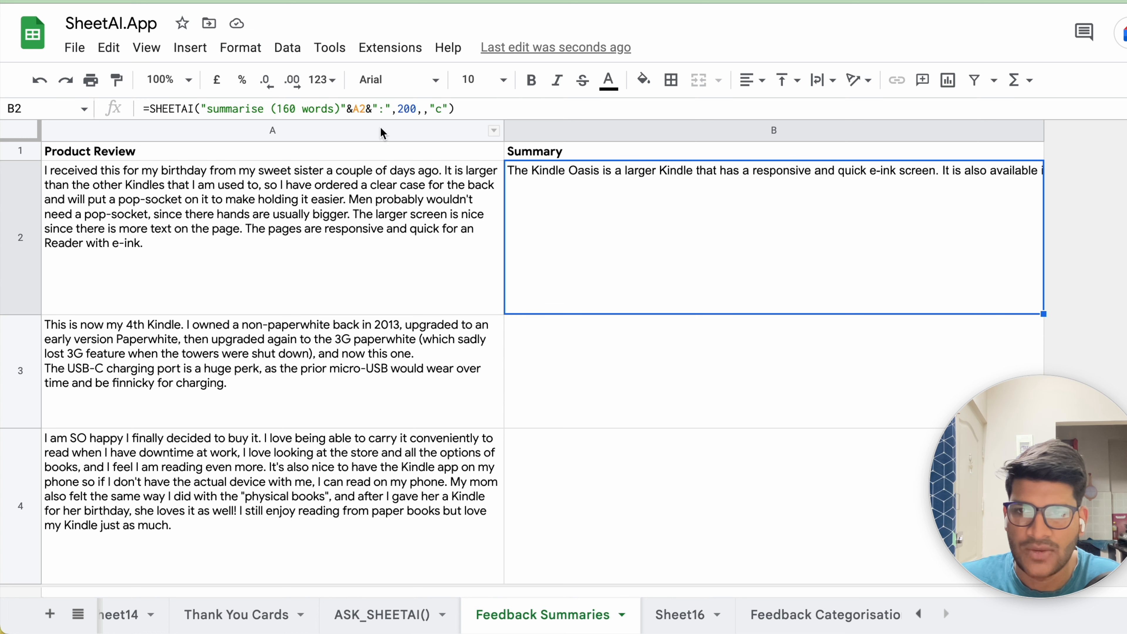
pyautogui.click(816, 84)
pyautogui.click(846, 116)
# Insert one empty column between the Product Review and Summary columns
pyautogui.rightClick(943, 133)
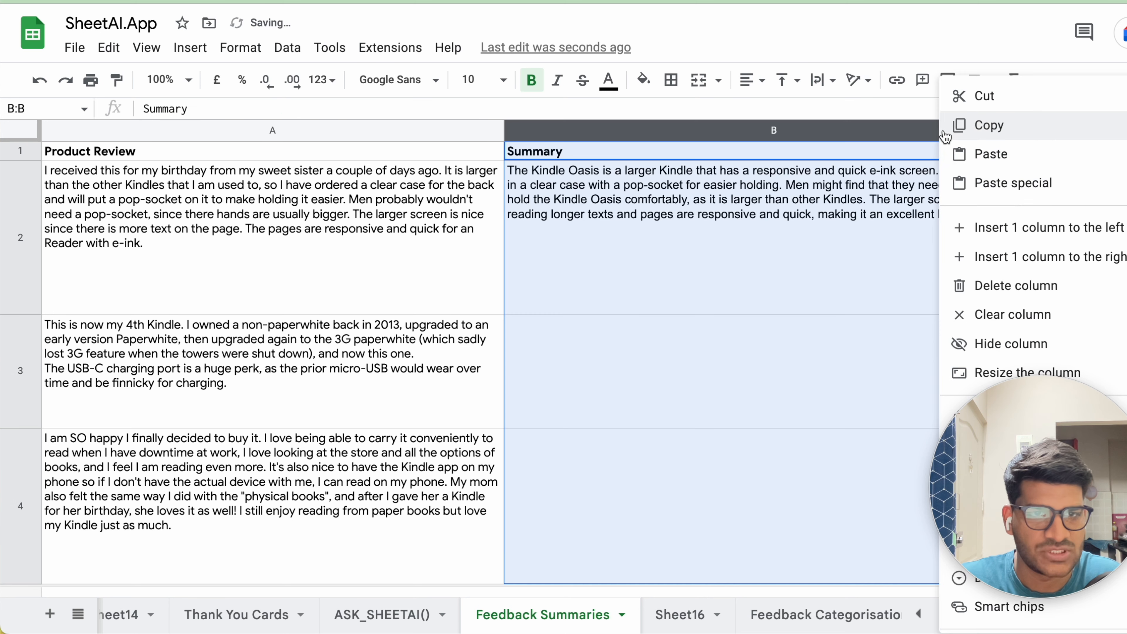
pyautogui.click(1001, 228)
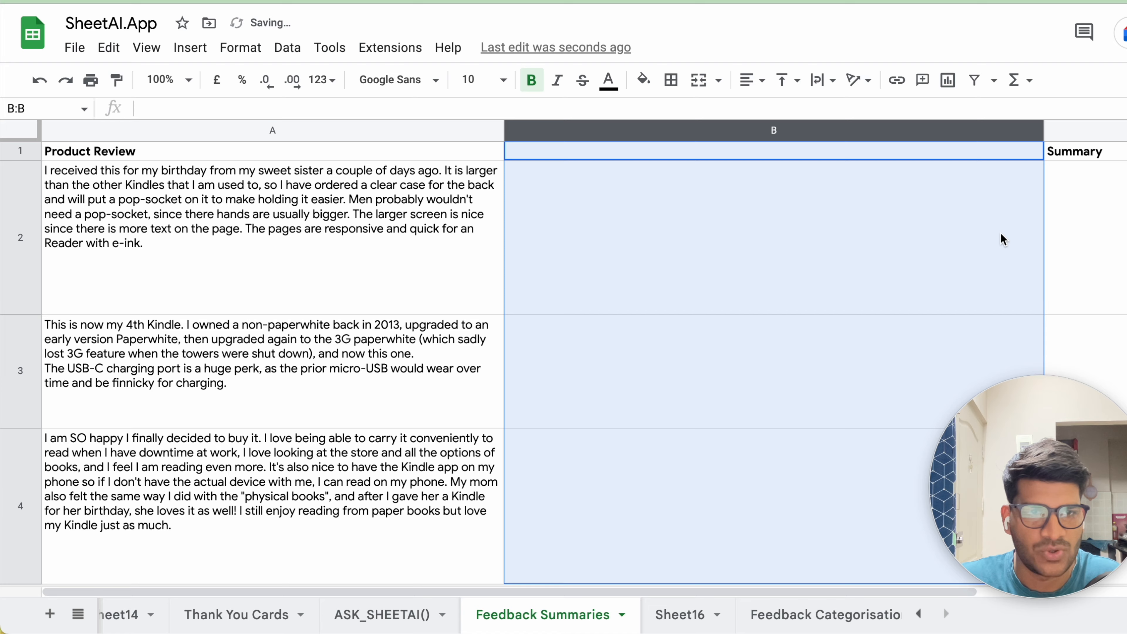
pyautogui.hscroll(5, 932, 222)
pyautogui.click(734, 216)
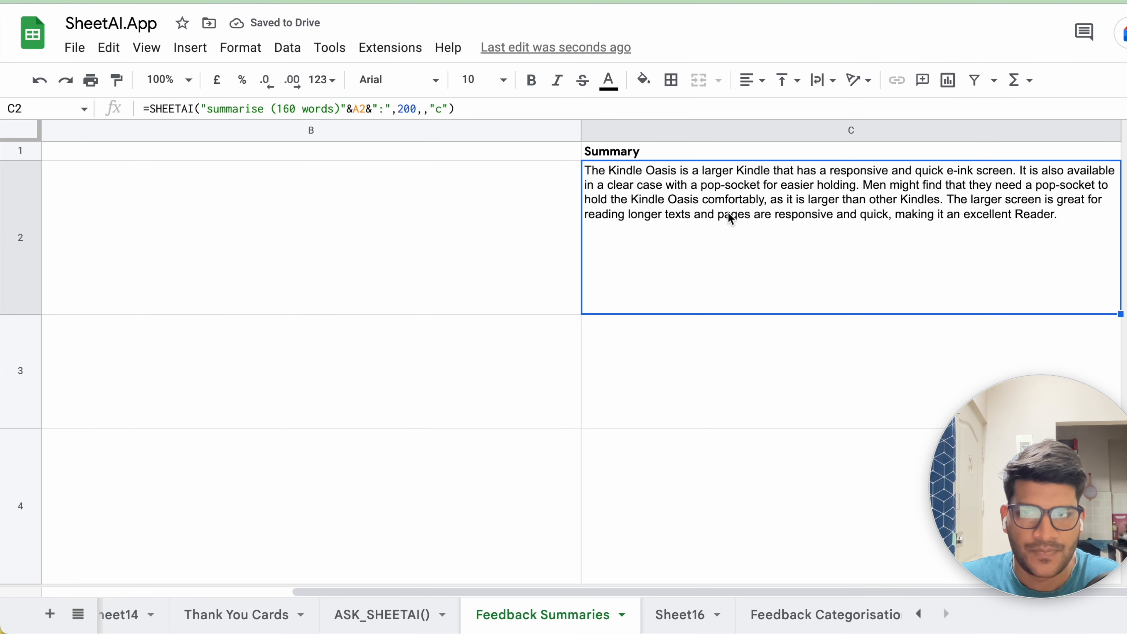
pyautogui.hscroll(-5, 730, 217)
pyautogui.click(737, 195)
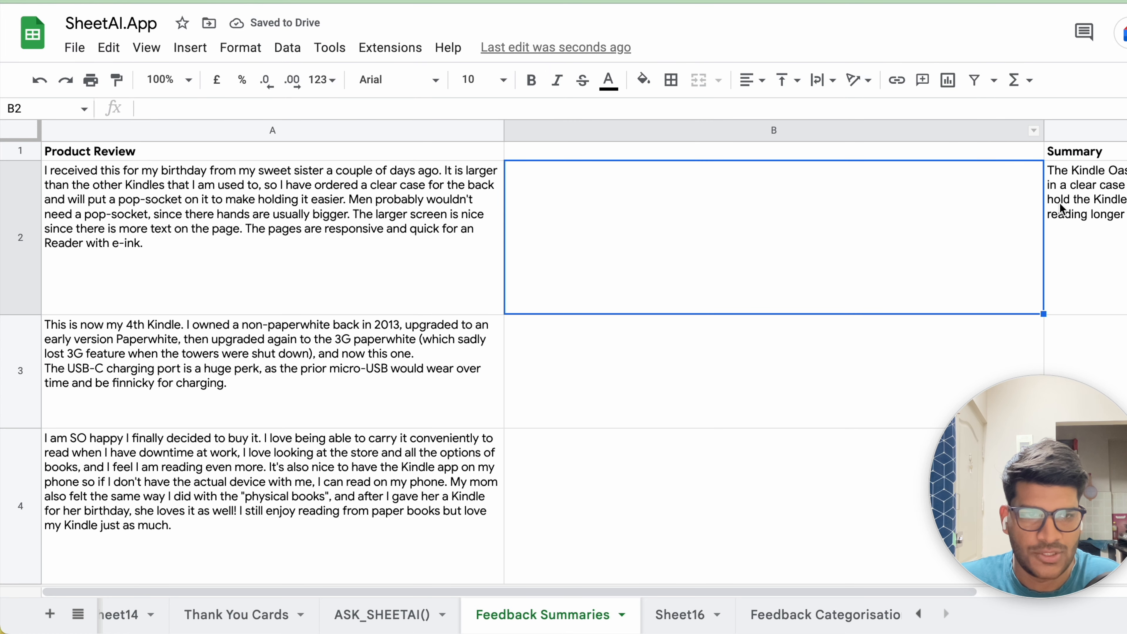
pyautogui.hscroll(5, 1061, 209)
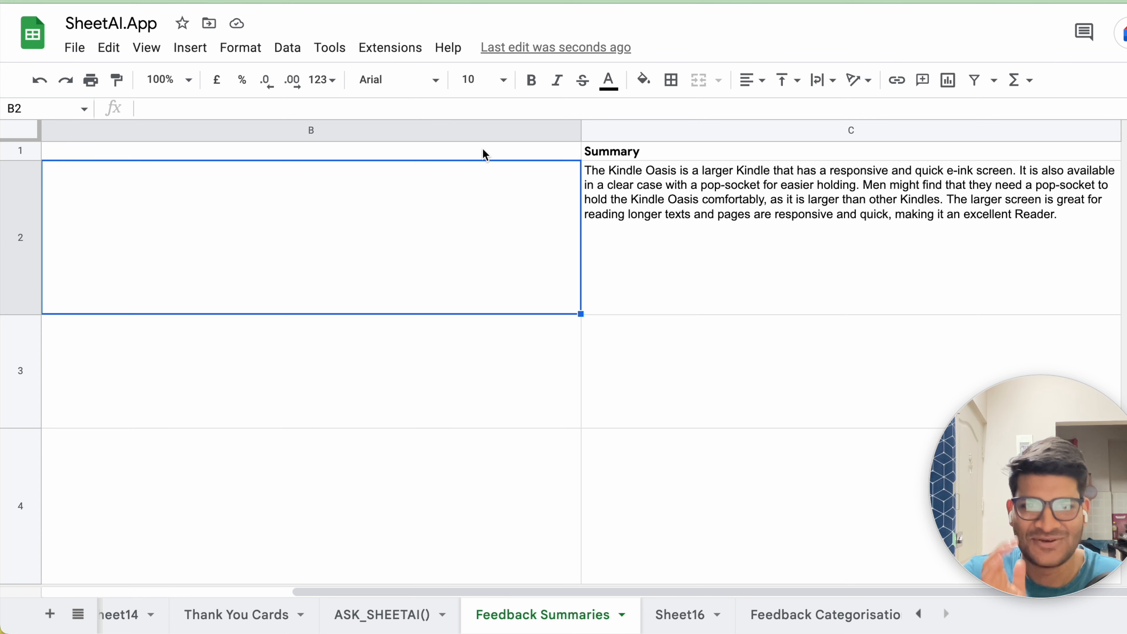
pyautogui.hscroll(-5, 482, 209)
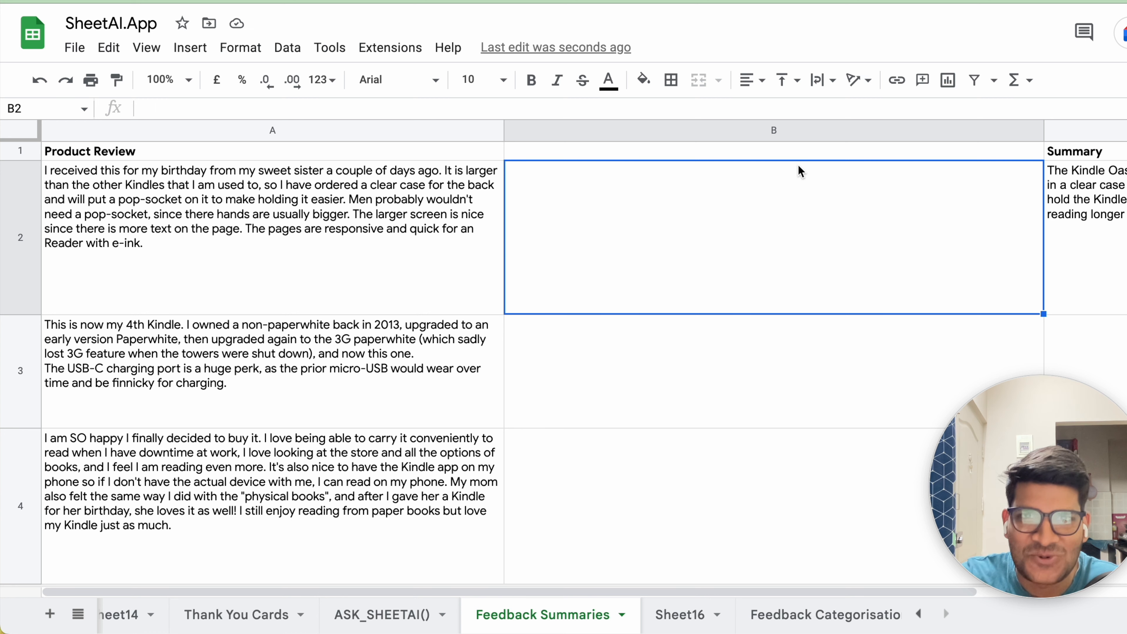
# Rename the header in C1 as "Summary Curie"
pyautogui.click(771, 149)
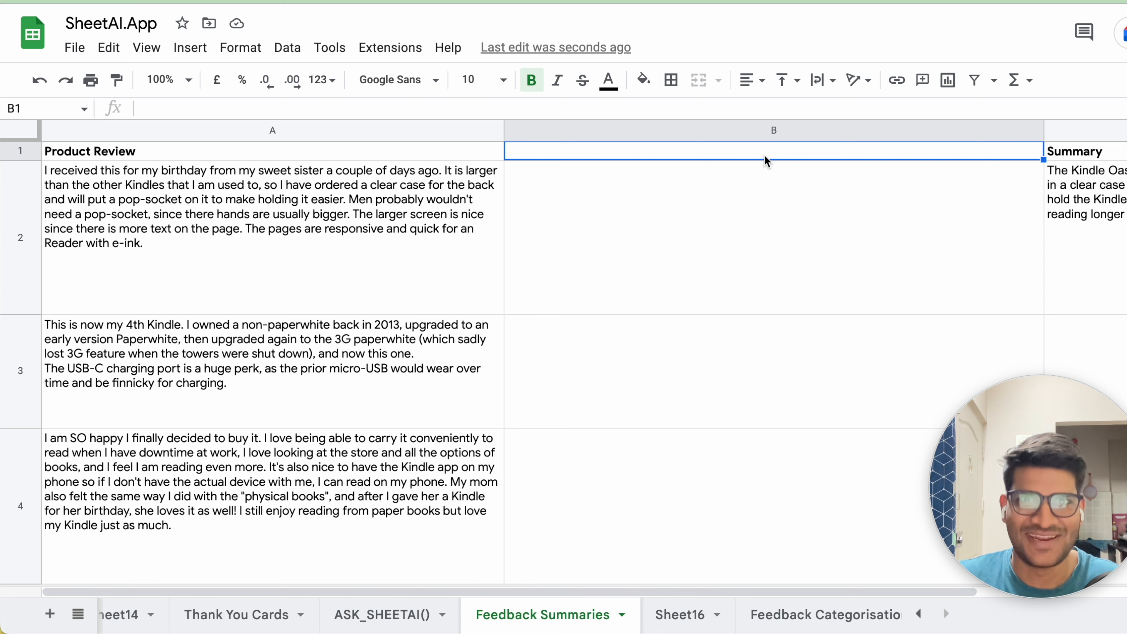
pyautogui.rightClick(763, 157)
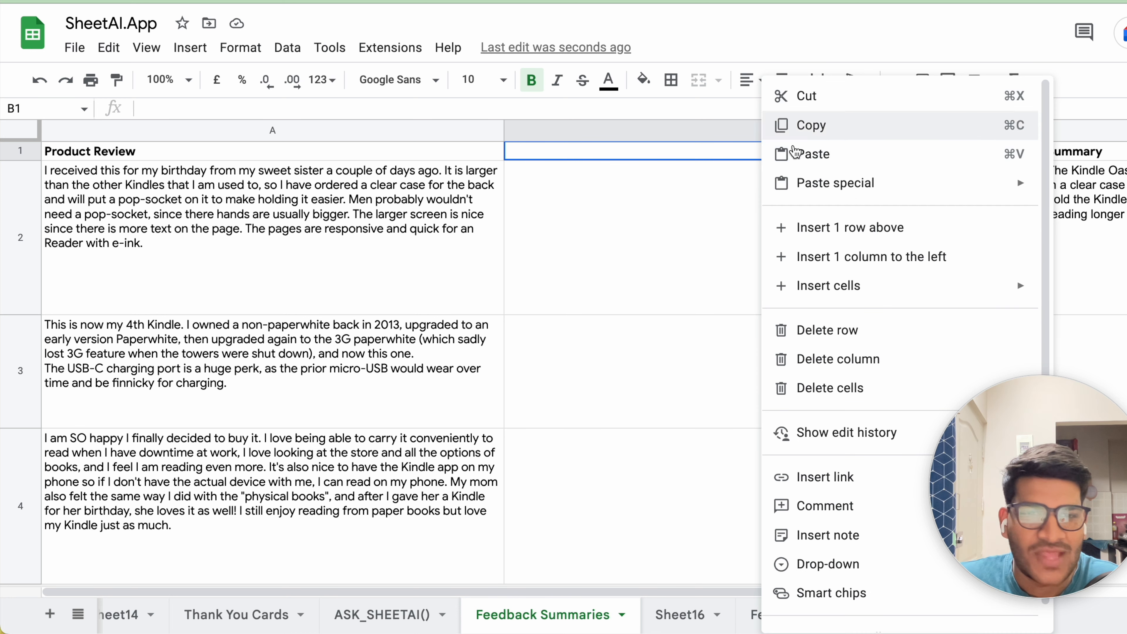
pyautogui.click(721, 189)
pyautogui.click(1095, 152)
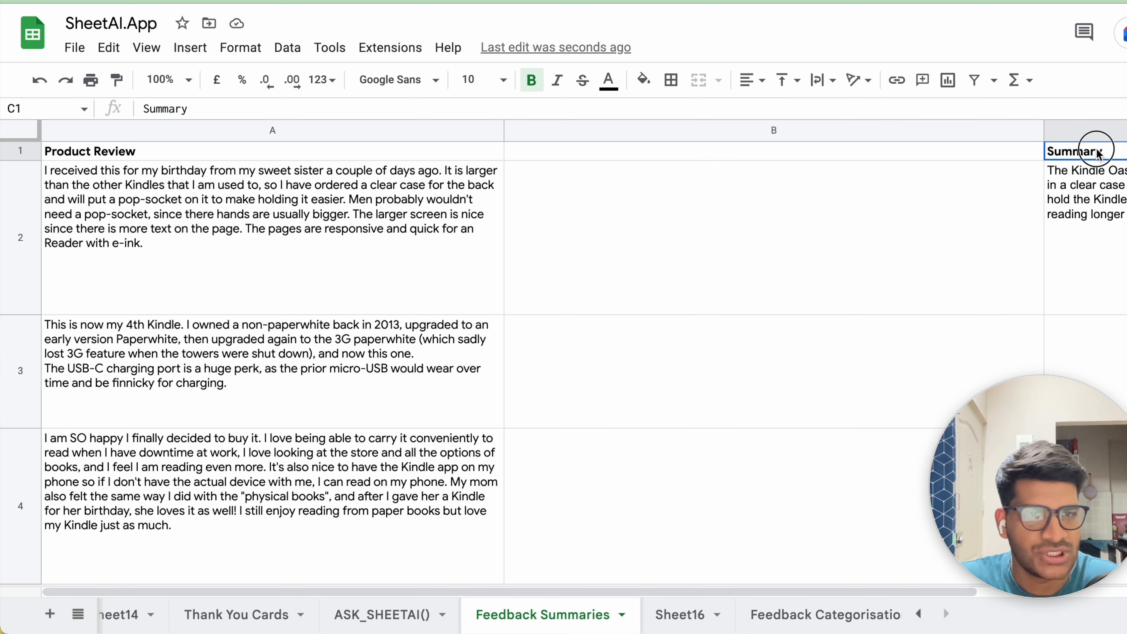
pyautogui.write('Curie')
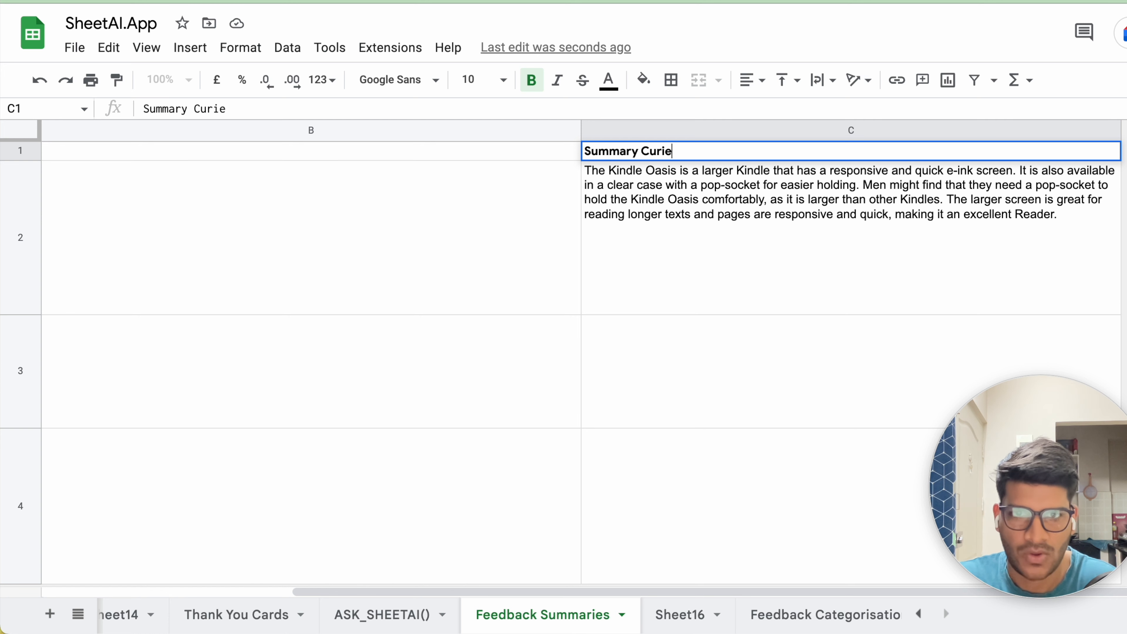
pyautogui.press('Return')
# Enter the header "Summary Davinci" in B1 above the new empty column
pyautogui.hscroll(-5, 640, 219)
pyautogui.click(739, 200)
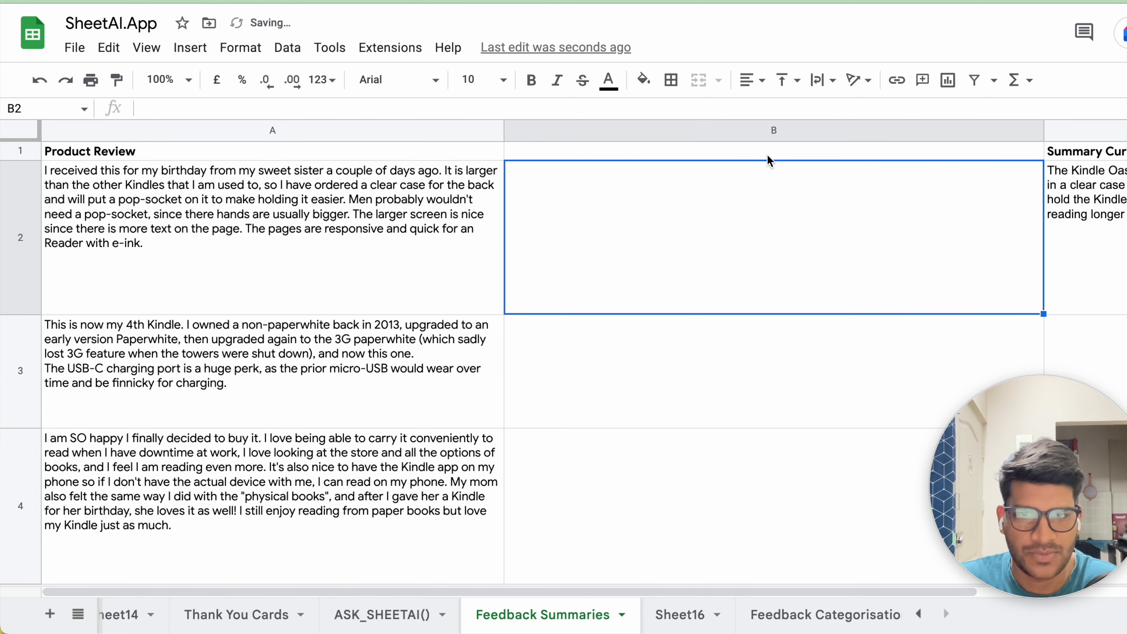
pyautogui.click(767, 154)
pyautogui.write('Summary Davinci')
pyautogui.press('Return')
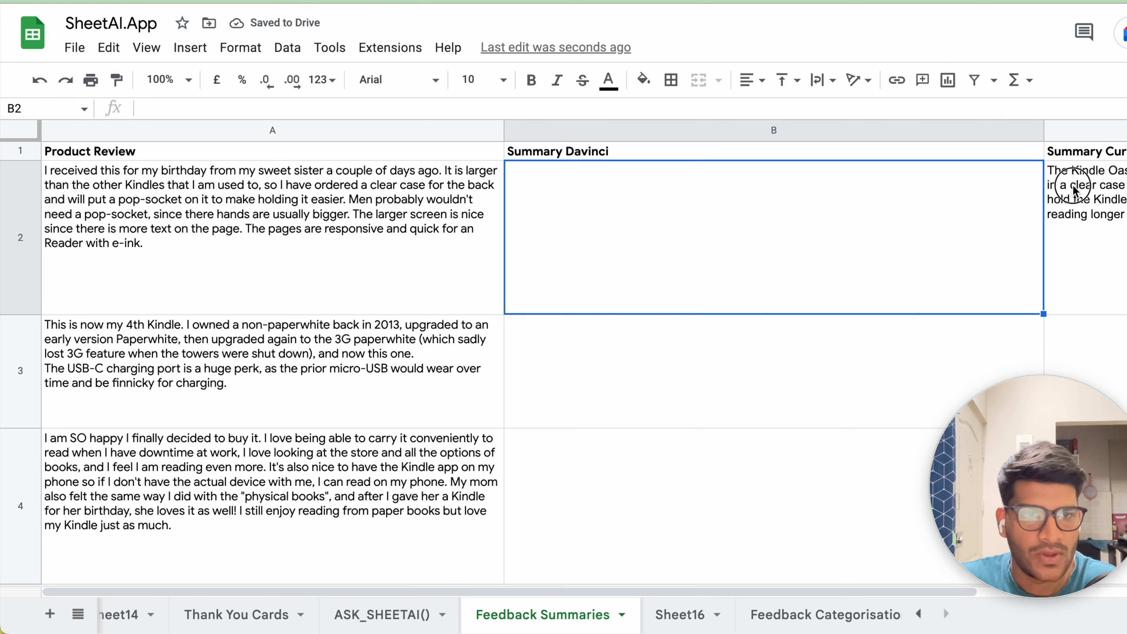
# Copy the SHEETAI formula text from C2 into B2, keeping its reference to the review in A2
pyautogui.click(1076, 191)
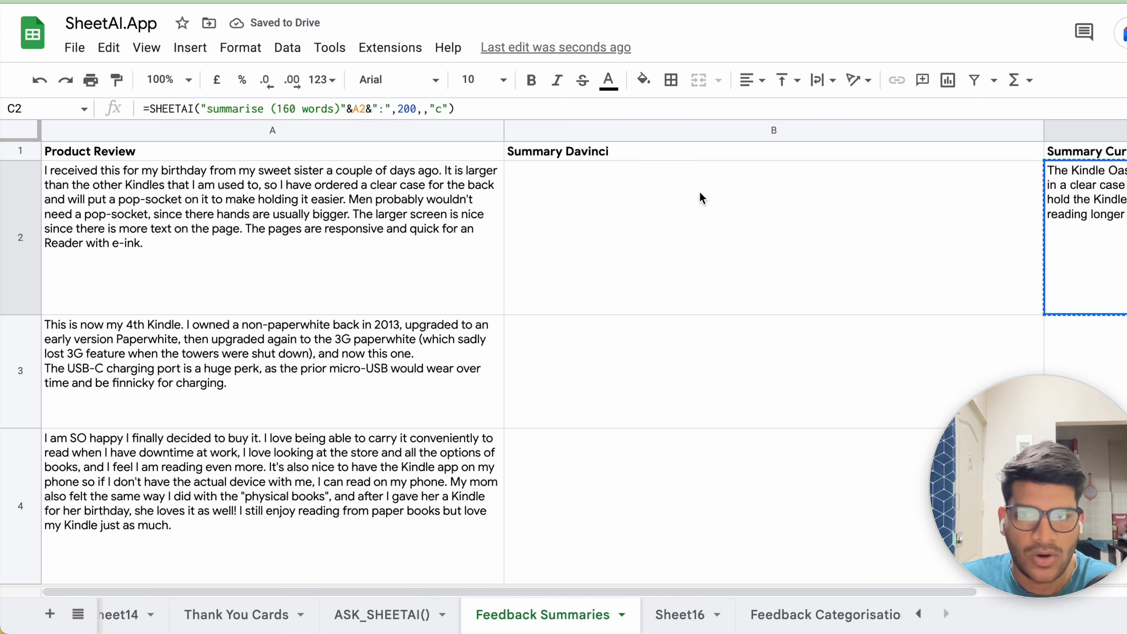
pyautogui.tripleClick(342, 109)
pyautogui.hotkey('ctrl', 'c')
pyautogui.click(445, 208)
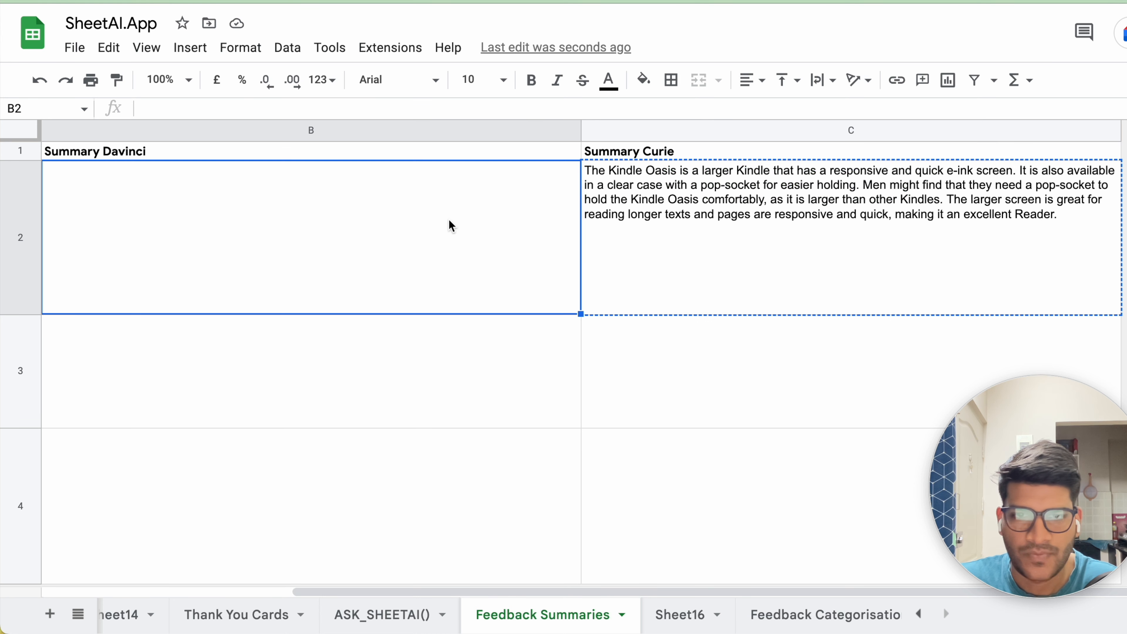
pyautogui.hscroll(-5, 422, 202)
pyautogui.doubleClick(622, 205)
pyautogui.hotkey('ctrl', 'v')
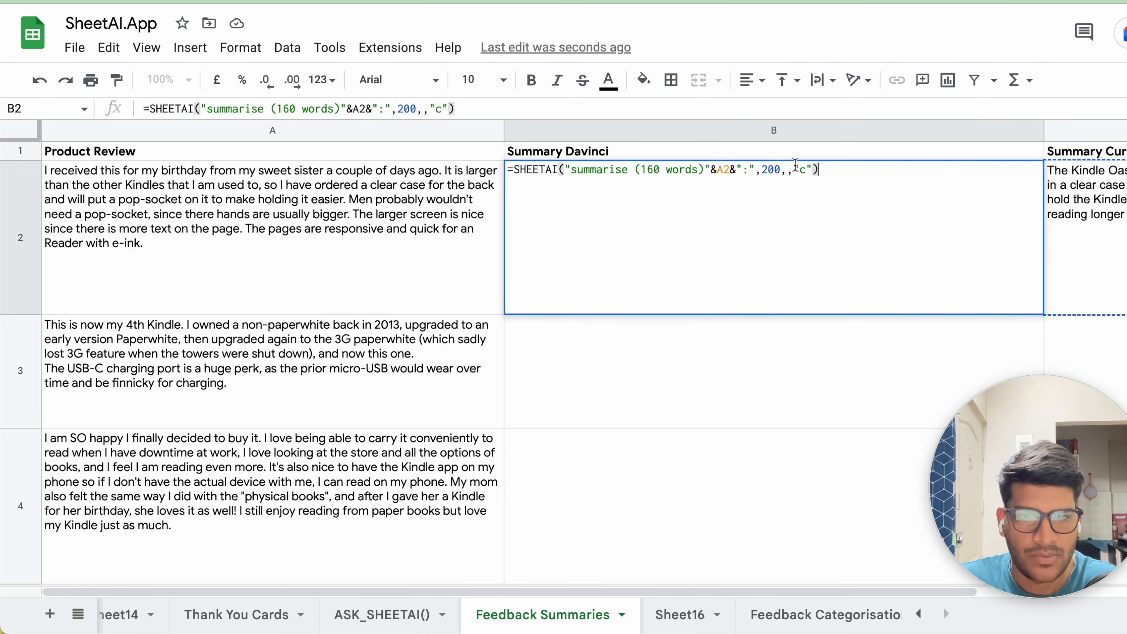
# Set the model argument in B2's formula to "d", change the prompt to "summarise this (160 words)", and run the formula
pyautogui.click(807, 170)
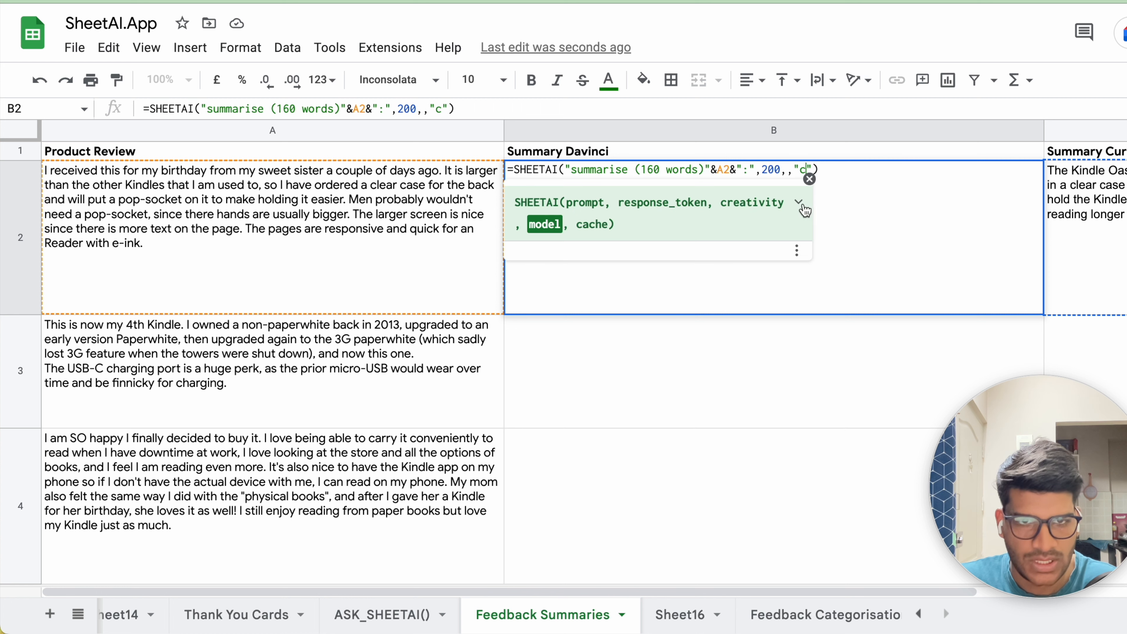
pyautogui.press('BackSpace')
pyautogui.write('d')
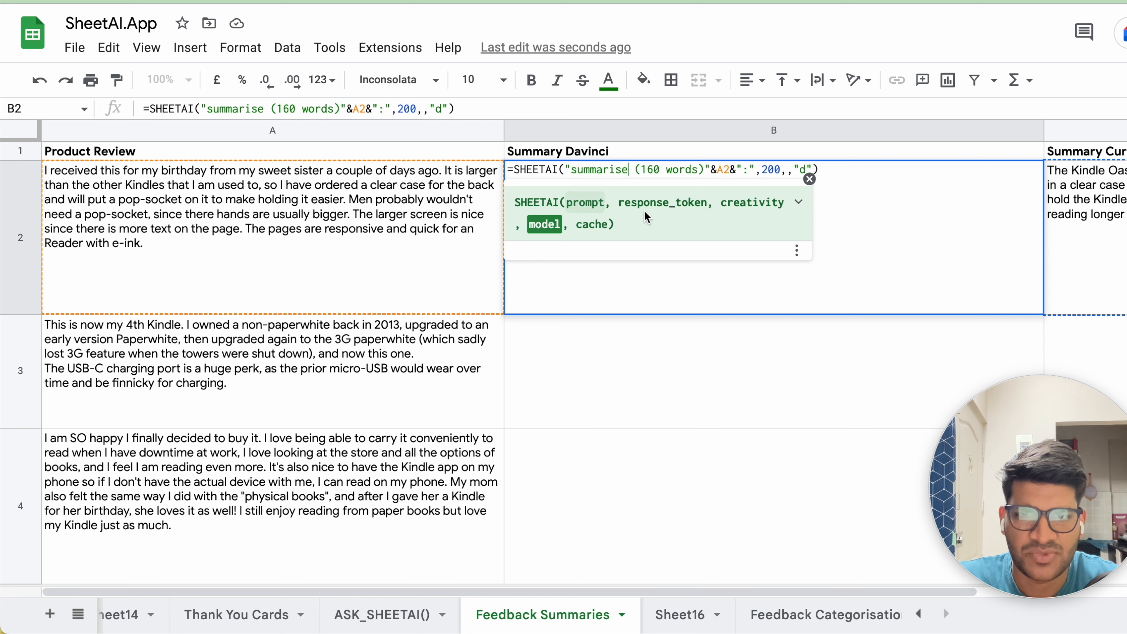
pyautogui.click(629, 170)
pyautogui.write('this')
pyautogui.press('Return')
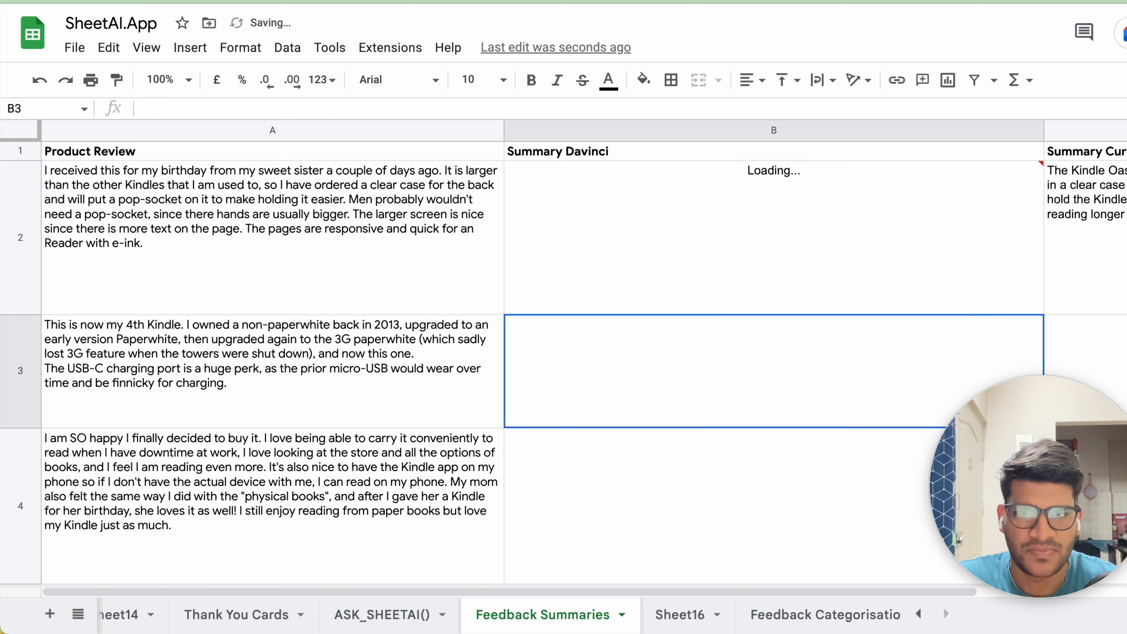
pyautogui.click(720, 205)
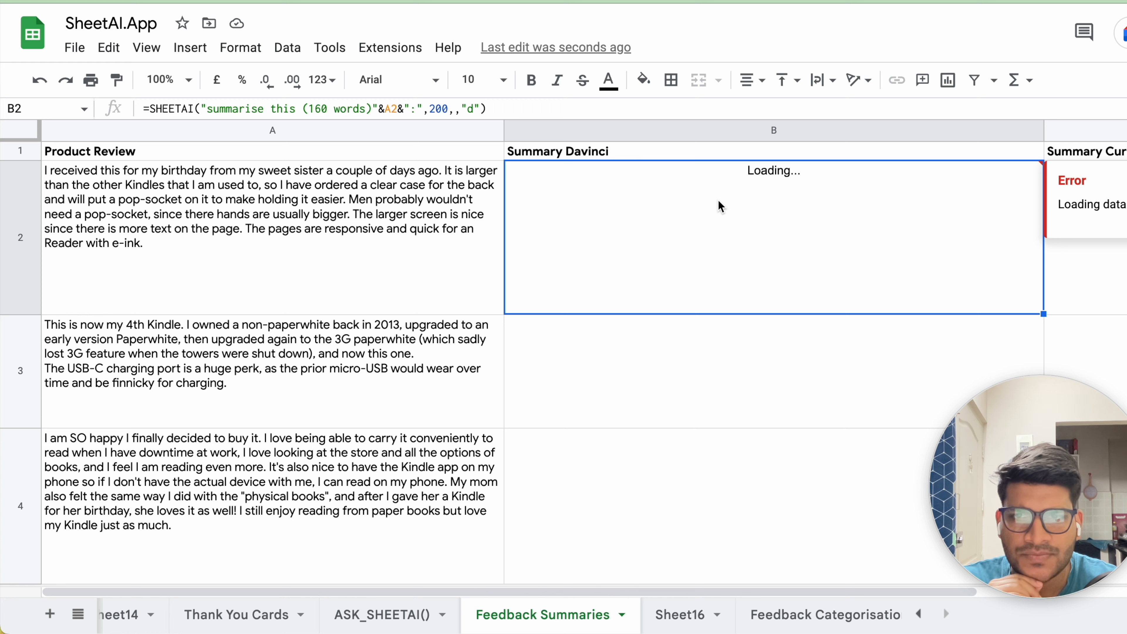
pyautogui.click(721, 361)
pyautogui.click(671, 205)
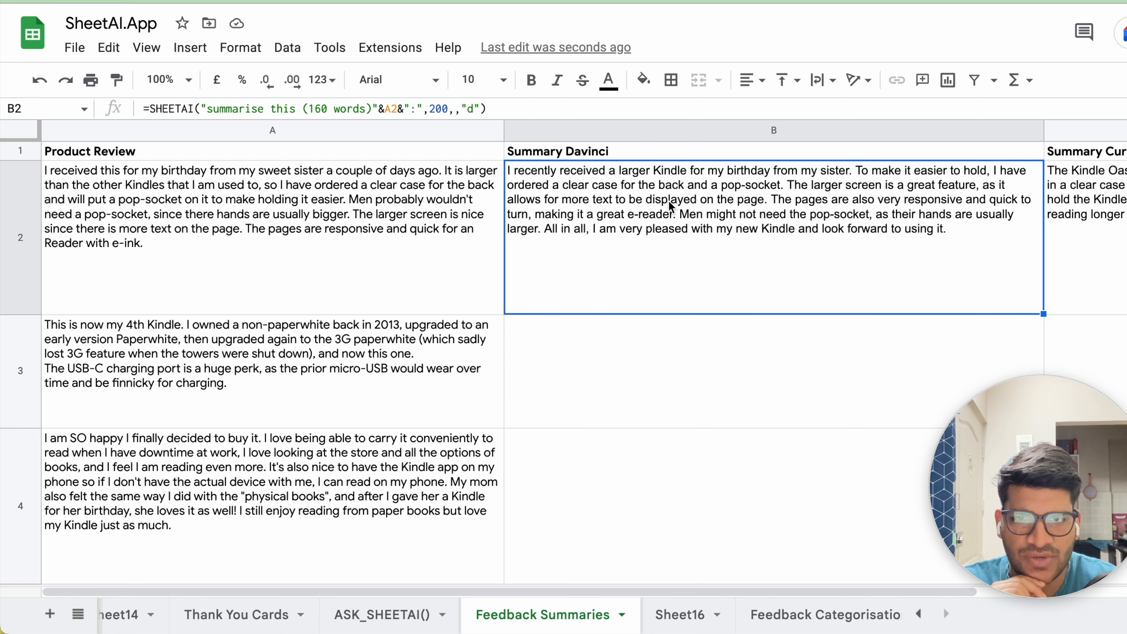
# Replace the Davinci formula in B2 with its generated text by copying and pasting values only
pyautogui.rightClick(722, 208)
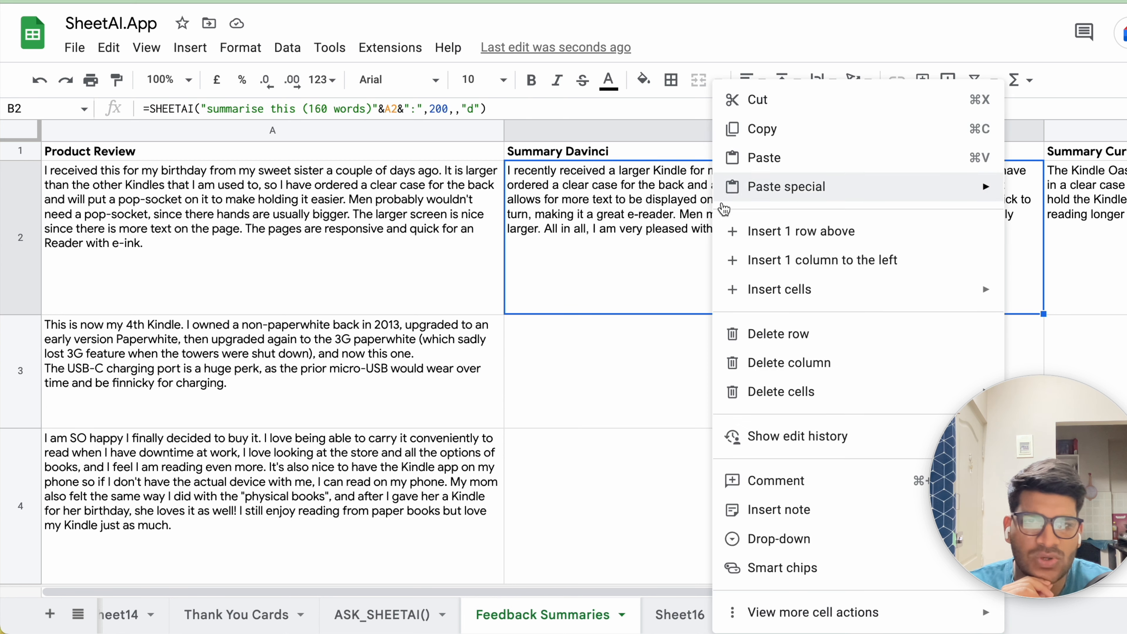
pyautogui.click(792, 129)
pyautogui.rightClick(708, 200)
pyautogui.moveTo(708, 200)
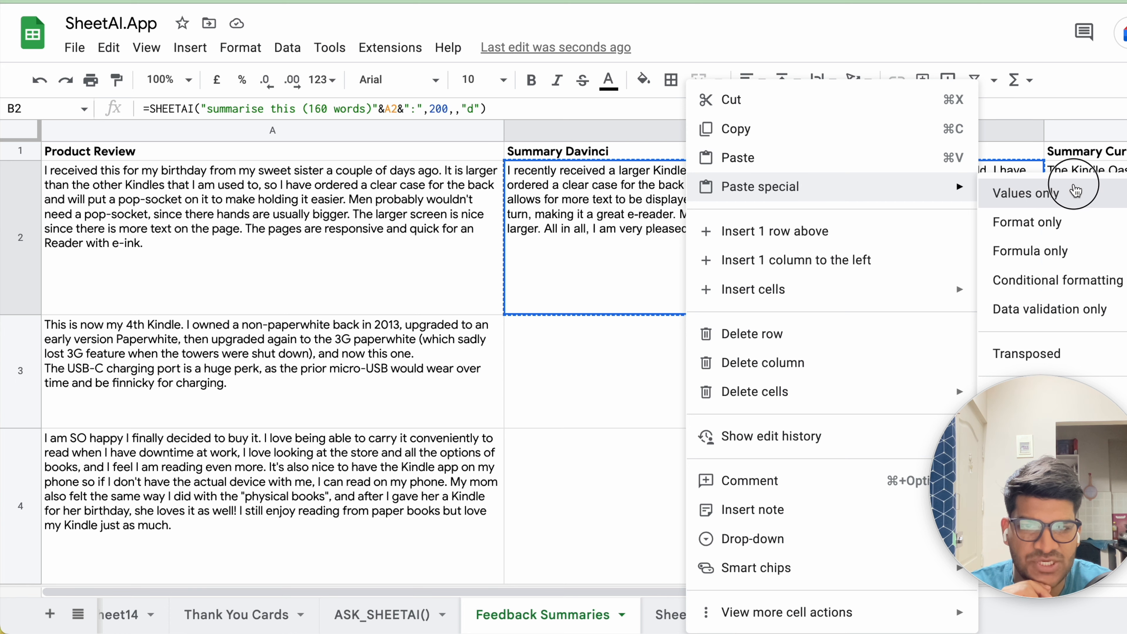
pyautogui.click(1074, 194)
# Convert the Curie summary in C2 to plain text by pasting its values only over the formula
pyautogui.click(737, 331)
pyautogui.hscroll(3, 728, 322)
pyautogui.rightClick(698, 284)
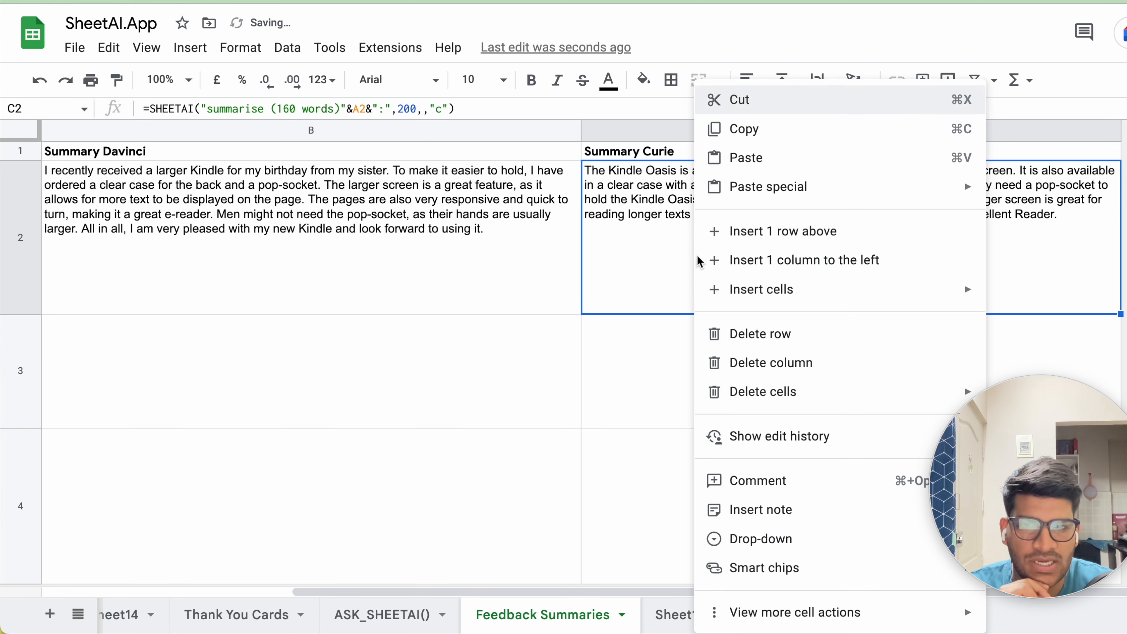
pyautogui.click(809, 139)
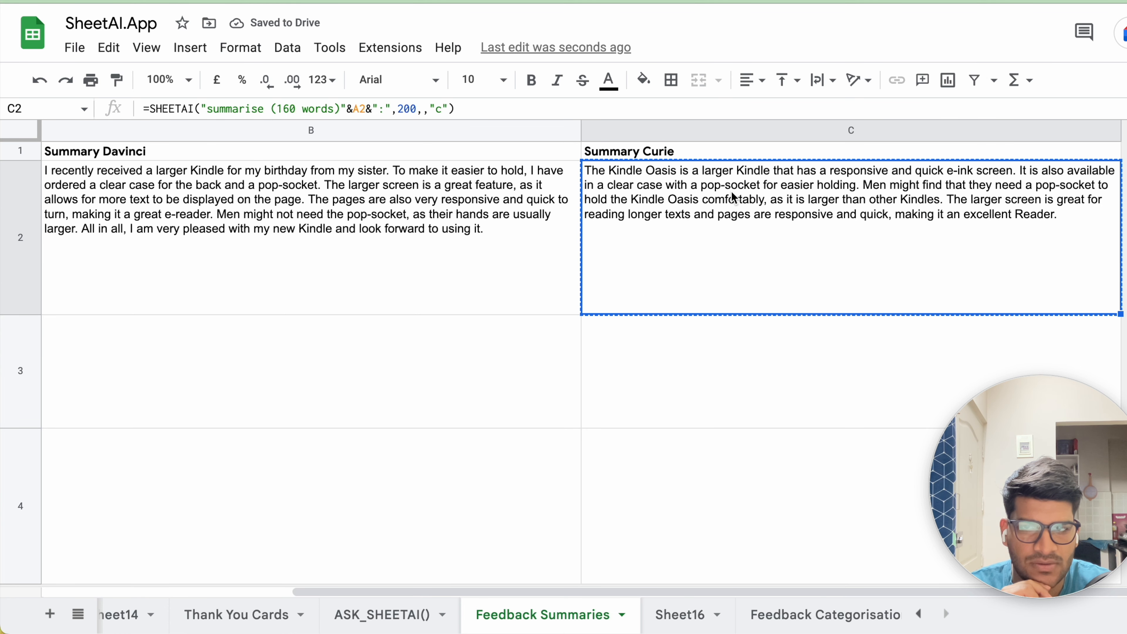
pyautogui.rightClick(686, 200)
pyautogui.moveTo(956, 184)
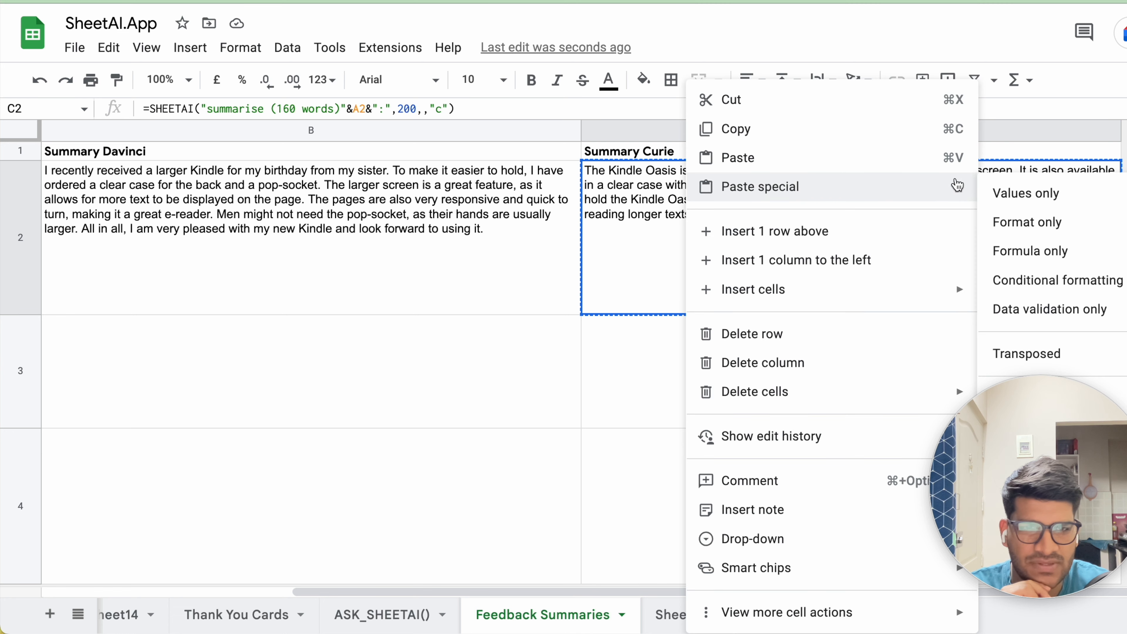
pyautogui.click(1014, 190)
# Compare the Davinci summary in B2 with the original review in A2 and the Curie summary in C2
pyautogui.click(477, 235)
pyautogui.hscroll(-3, 419, 316)
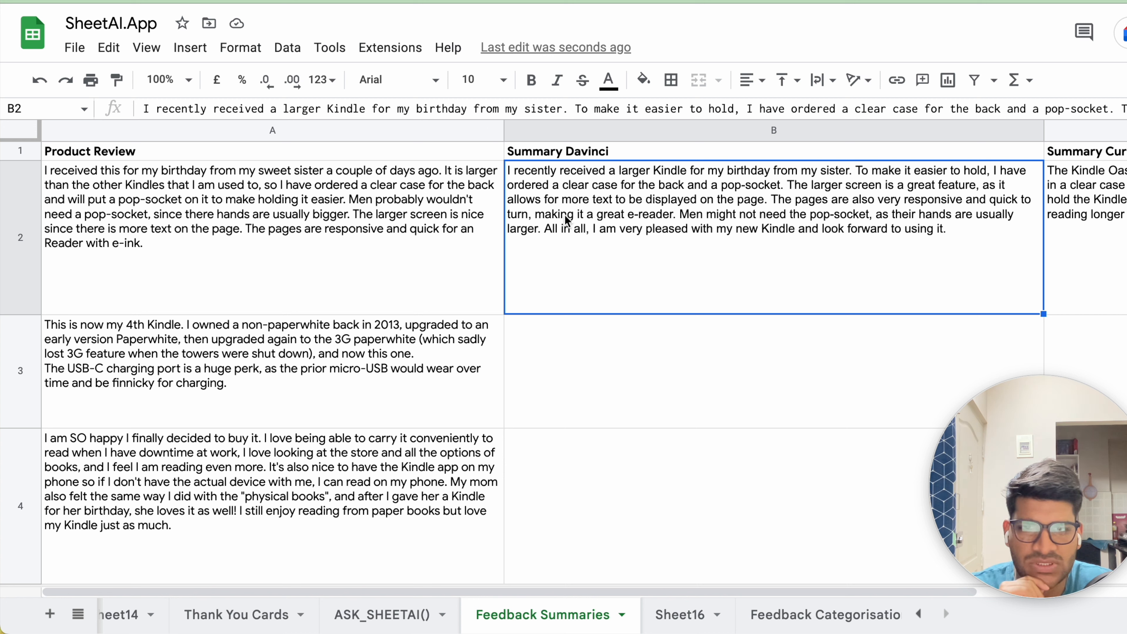
pyautogui.press('Right')
pyautogui.hscroll(10, 1025, 241)
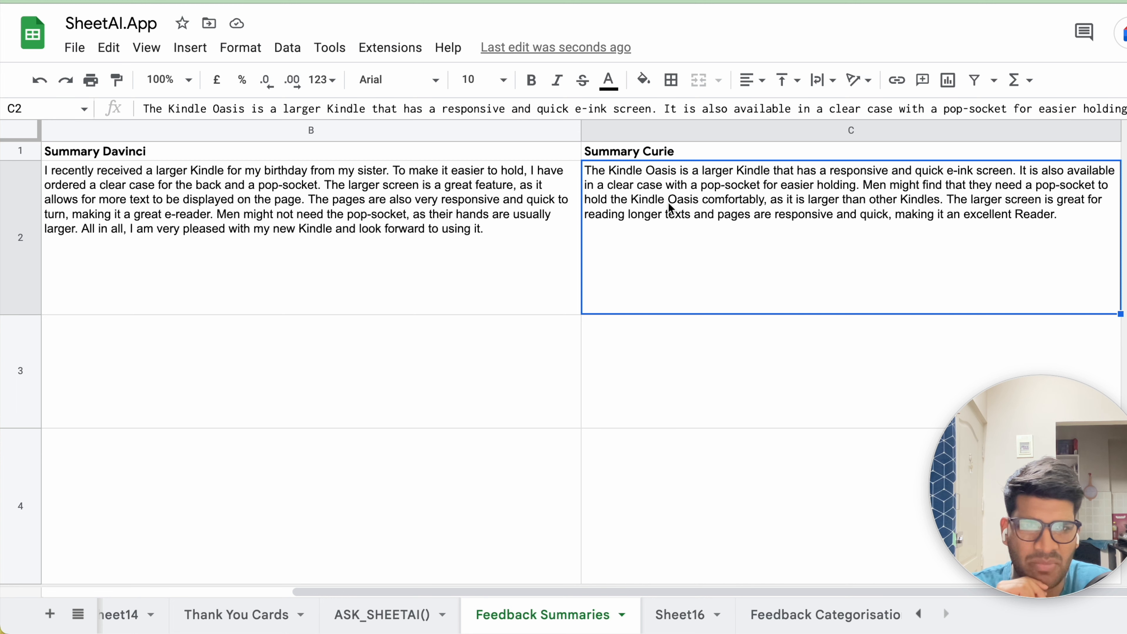
# Launch SheetAI App, examine the token usage and prompts logged for the two summary runs, and close its sidebar
pyautogui.click(391, 48)
pyautogui.moveTo(440, 231)
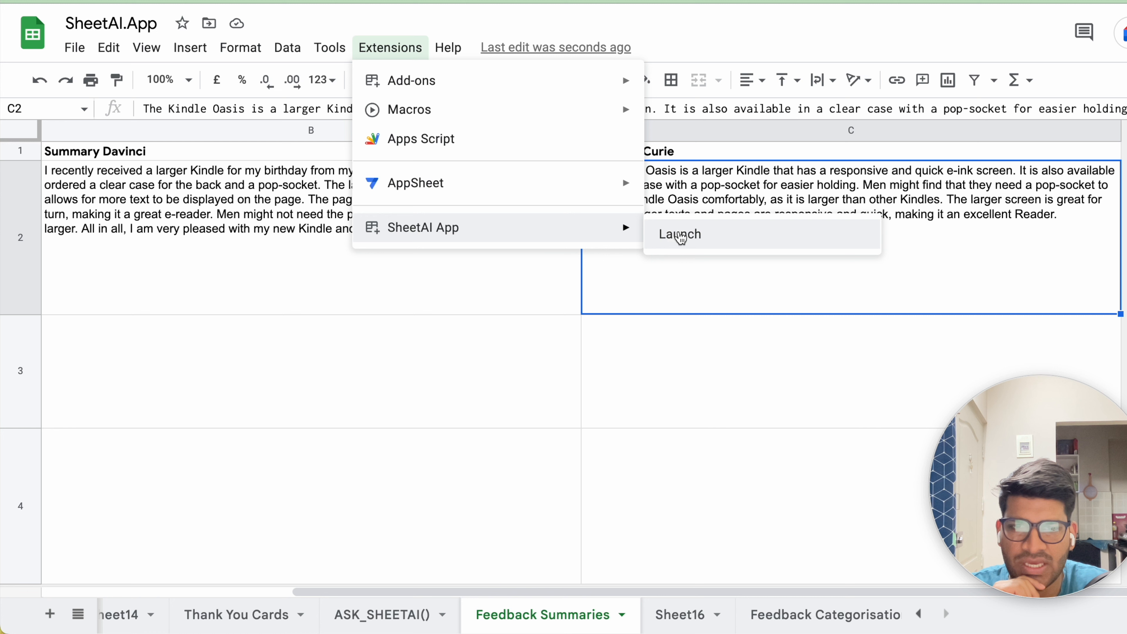
pyautogui.click(677, 236)
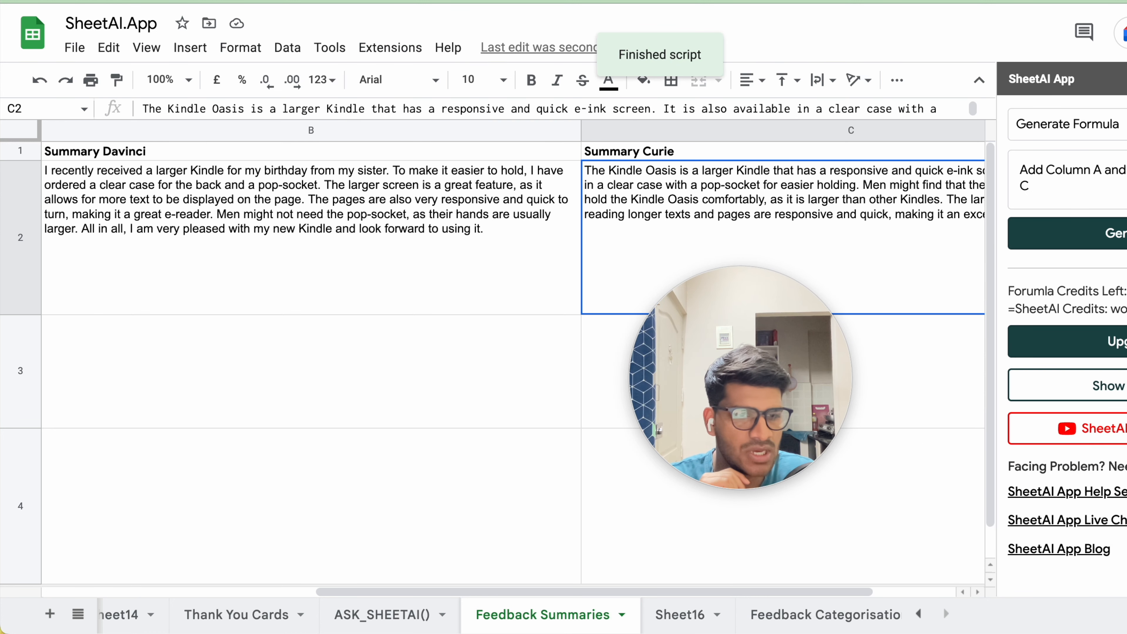
pyautogui.scroll(-1, 1017, 427)
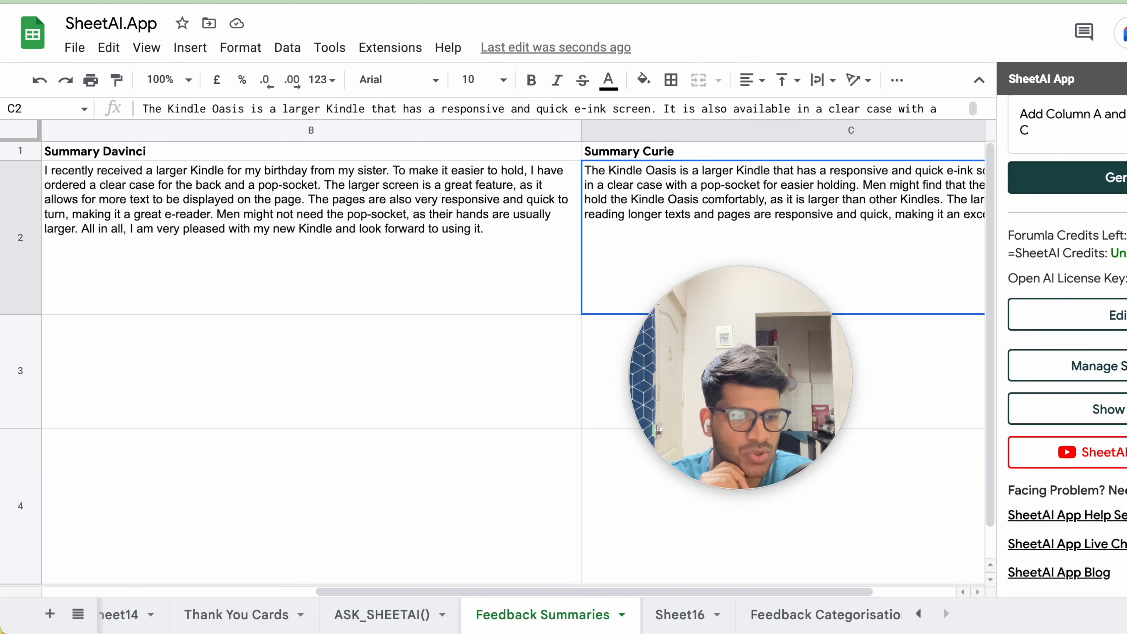
pyautogui.click(1094, 416)
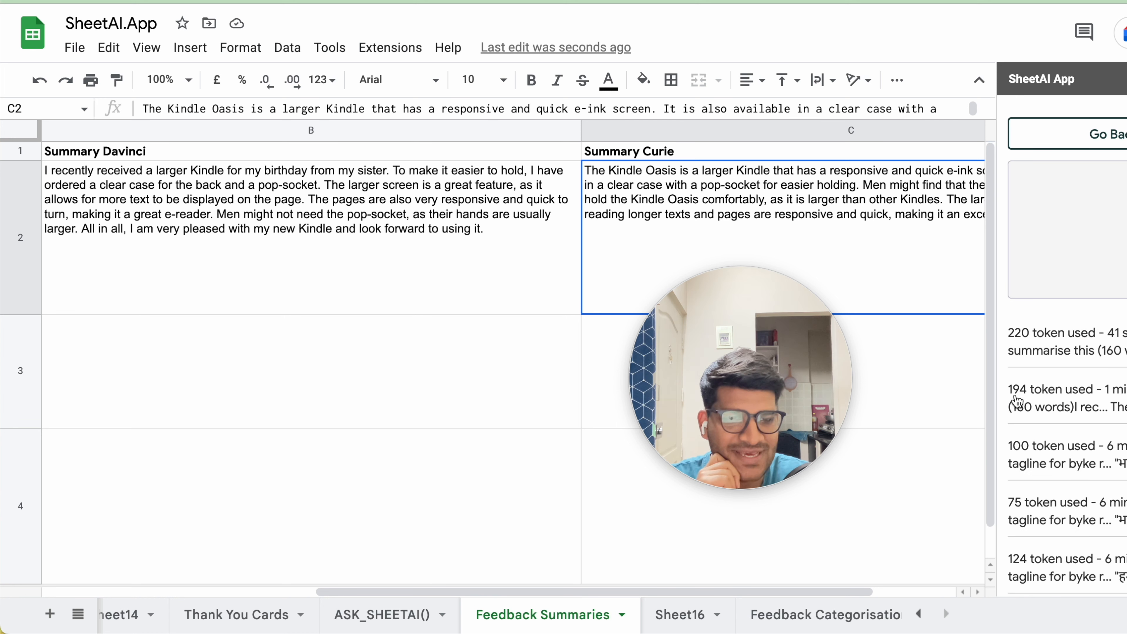
pyautogui.click(1043, 404)
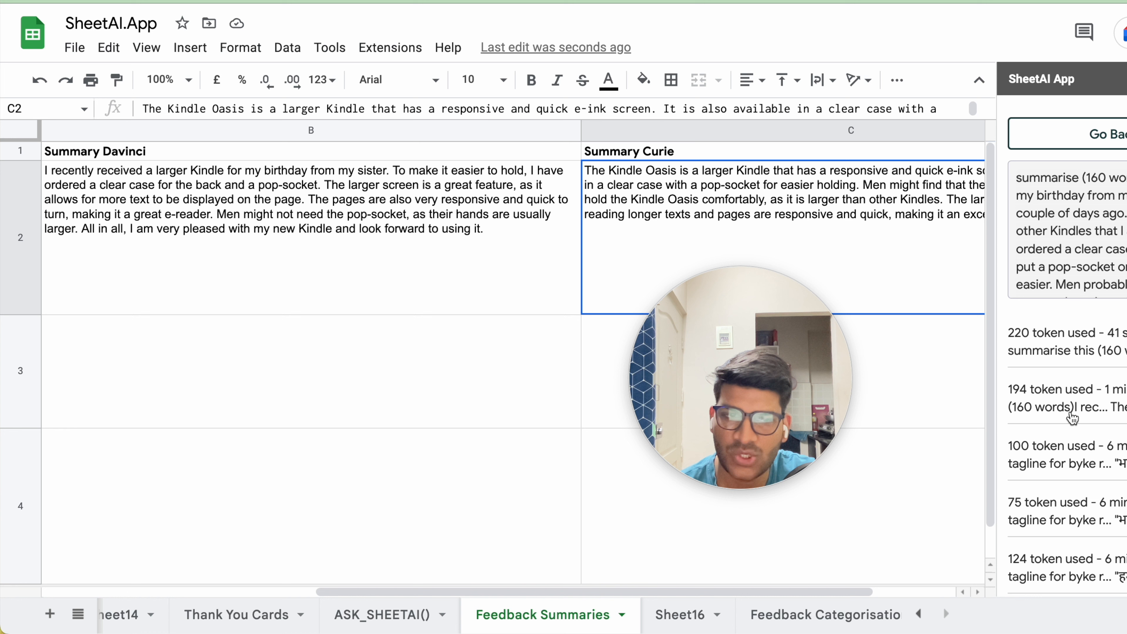
pyautogui.click(1046, 360)
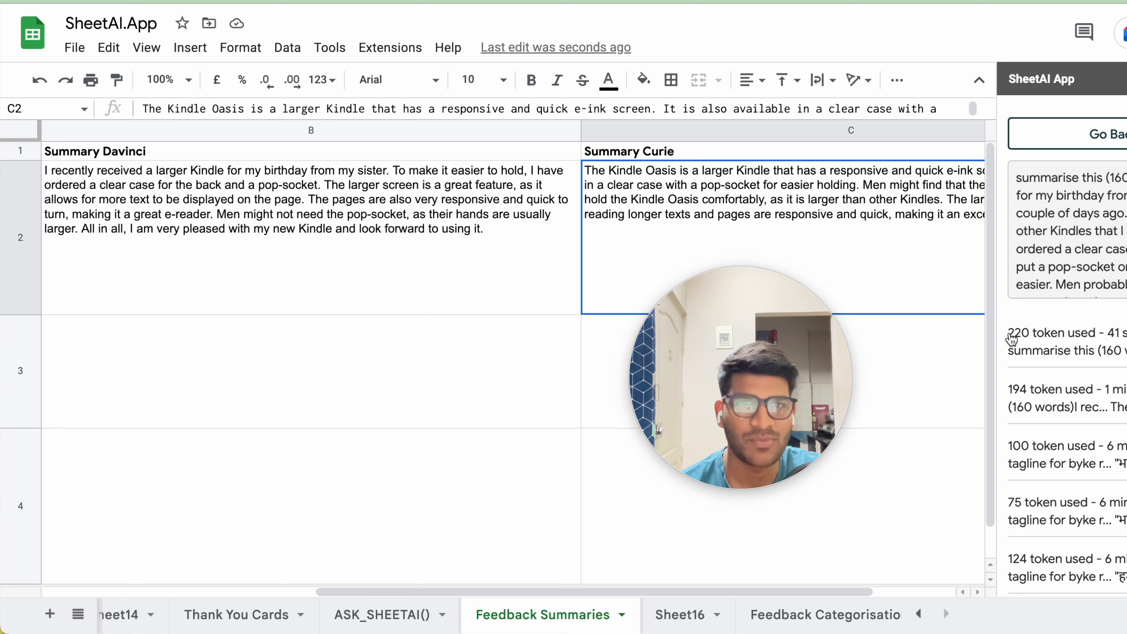
pyautogui.click(1065, 405)
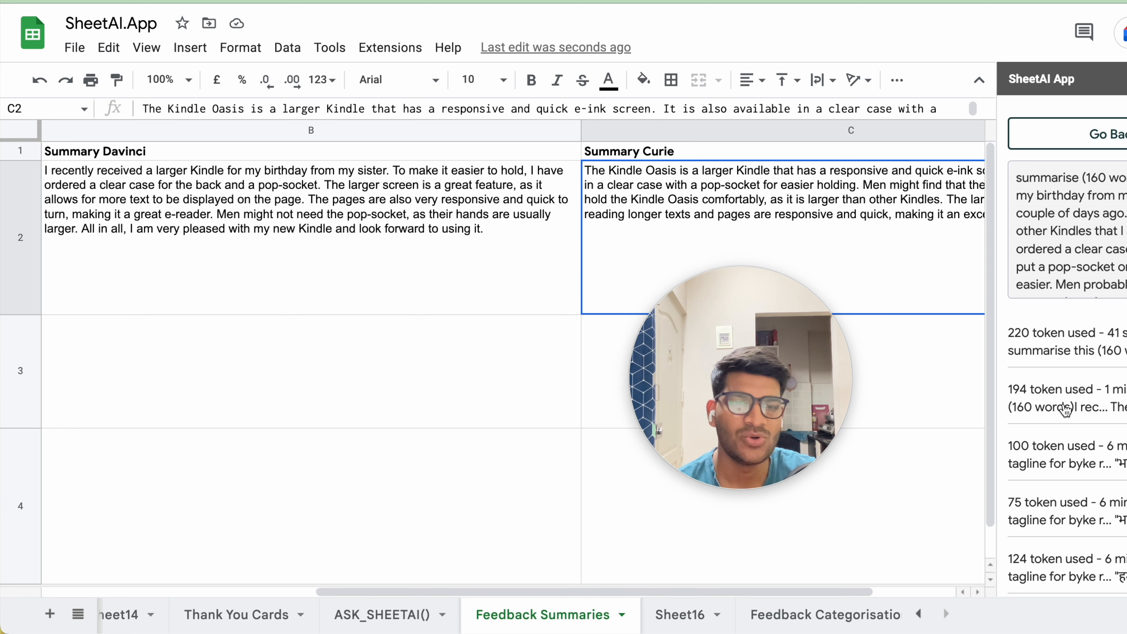
pyautogui.click(1124, 79)
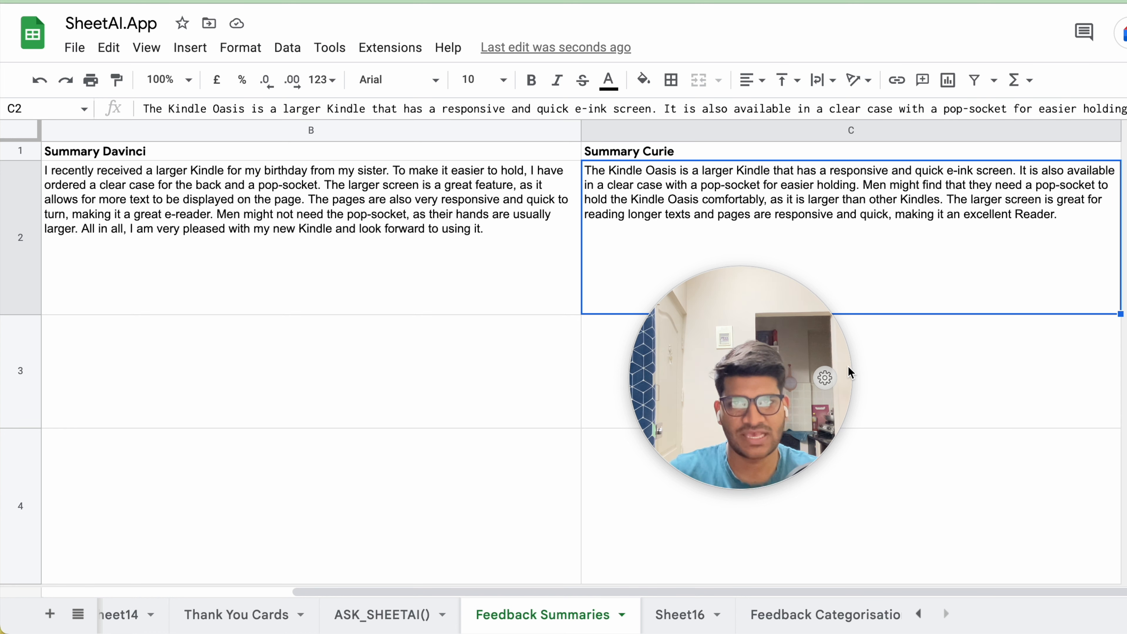